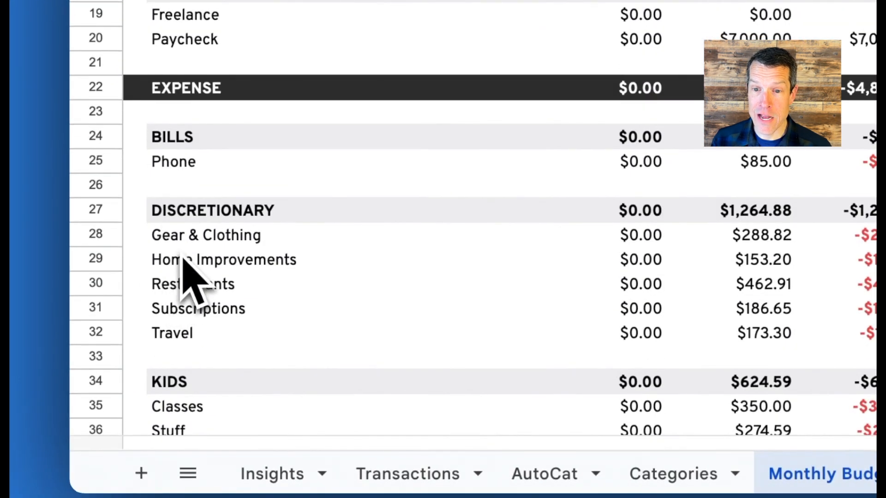
Step: Examine the actual amounts by category in the January 2023 monthly budget, including Gear & Clothing
left_click(183, 240)
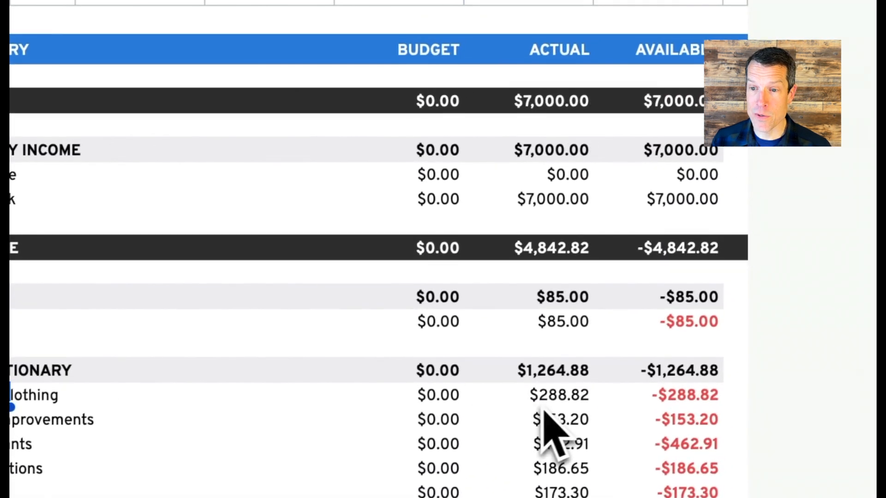
left_click(756, 242)
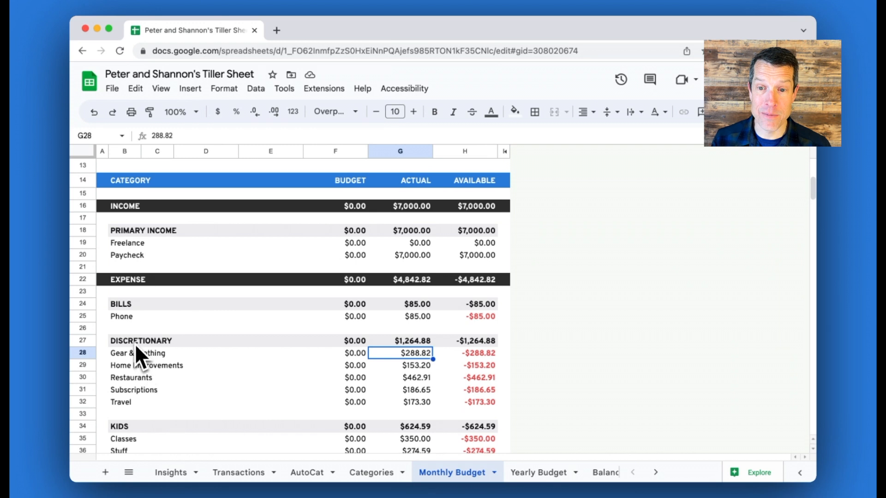
scroll(135, 345, "down", 5)
scroll(135, 345, "up", 3)
scroll(136, 346, "up", 3)
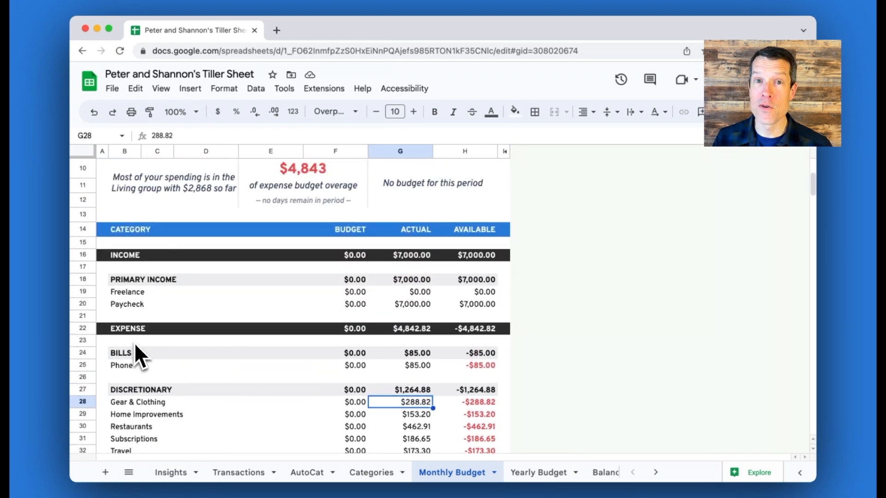
Step: Change the Monthly Budget view's month to February
scroll(134, 342, "up", 3)
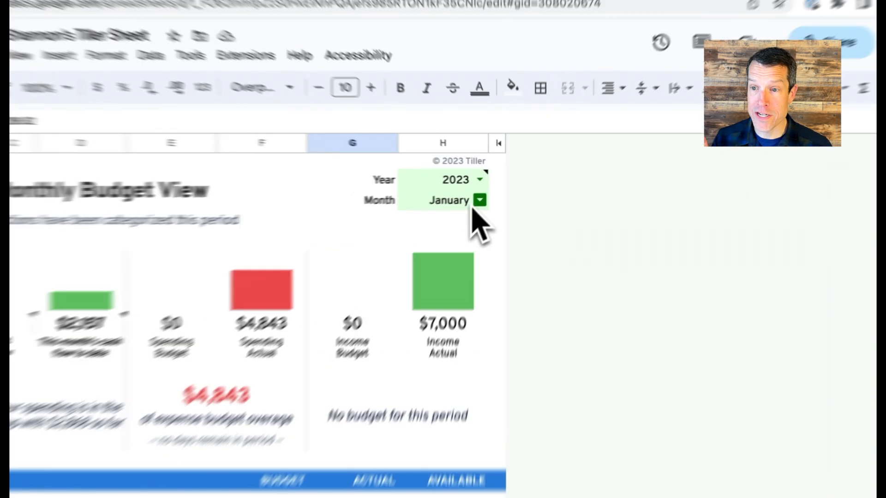
left_click(479, 204)
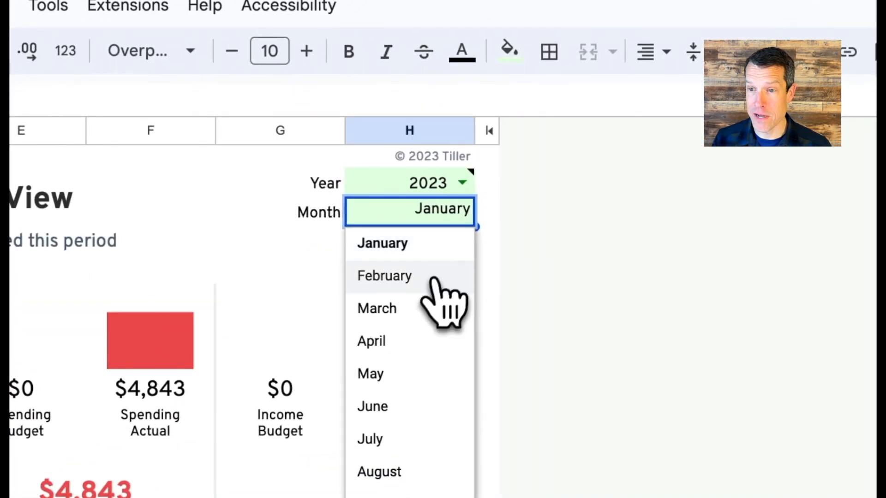
left_click(460, 248)
Step: Examine February's actual amounts by category, including the Classes and Stuff rows in the Kids group
scroll(429, 296, "down", 5)
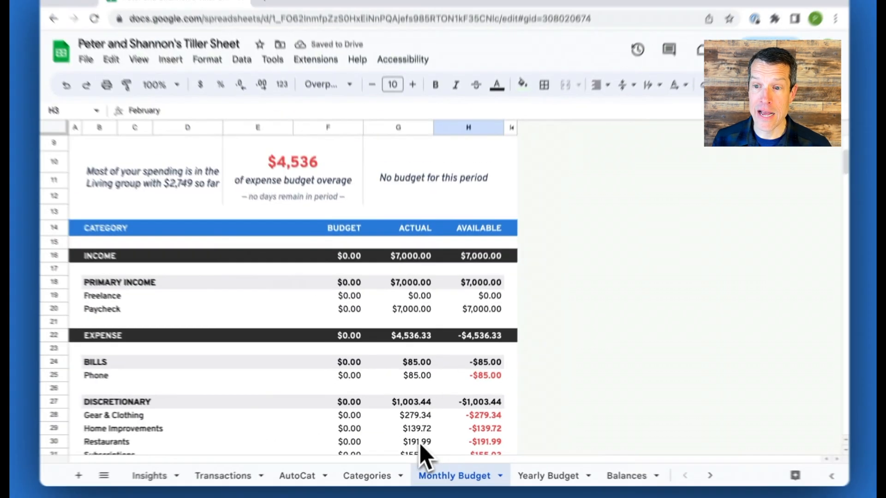
scroll(419, 444, "down", 5)
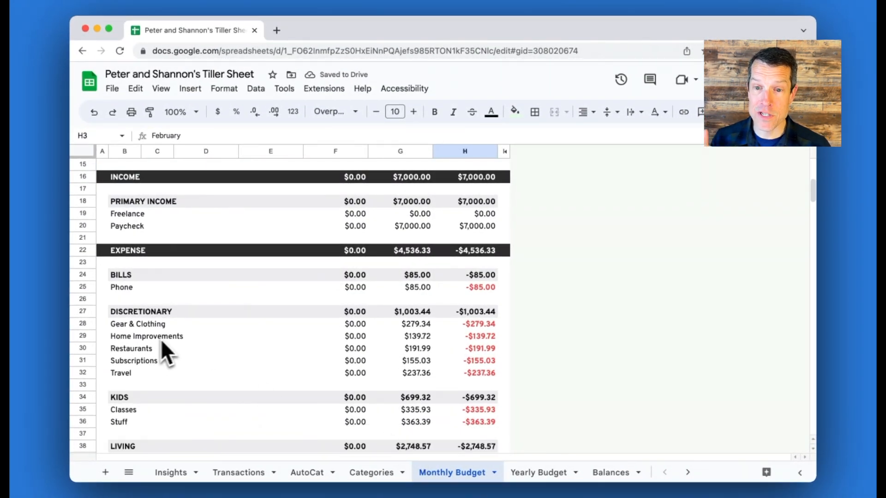
left_click(412, 409)
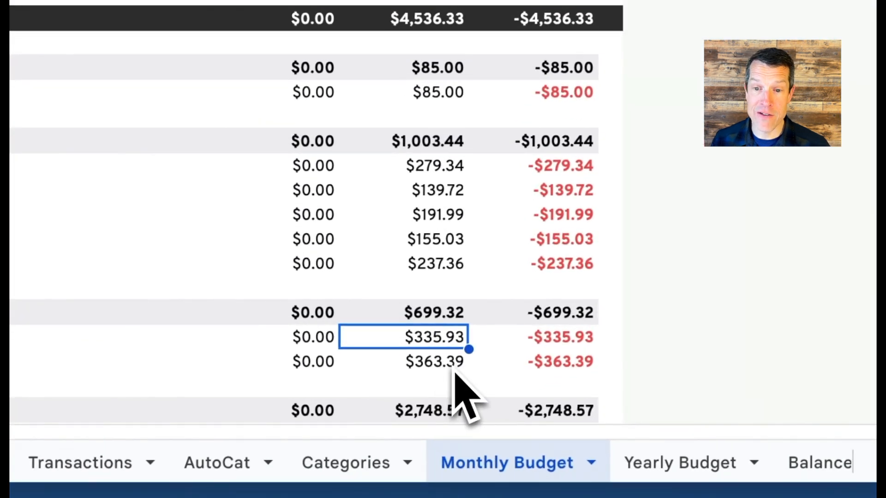
left_click(455, 369)
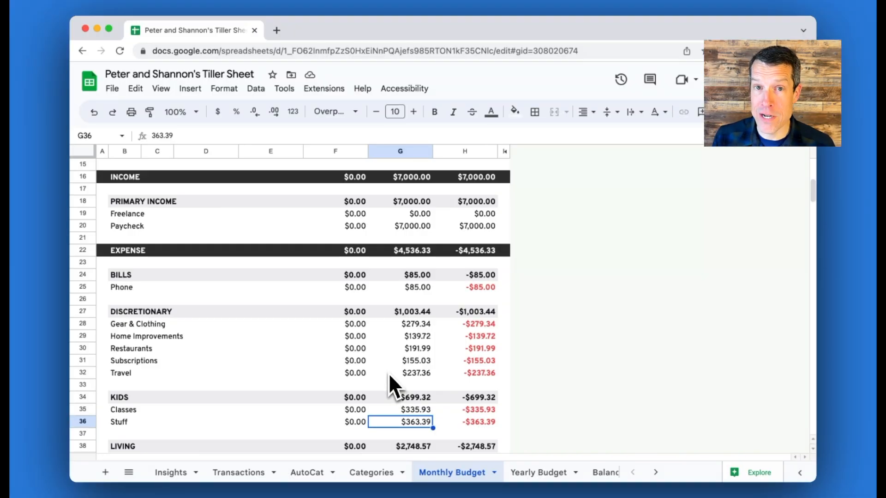
scroll(388, 372, "up", 5)
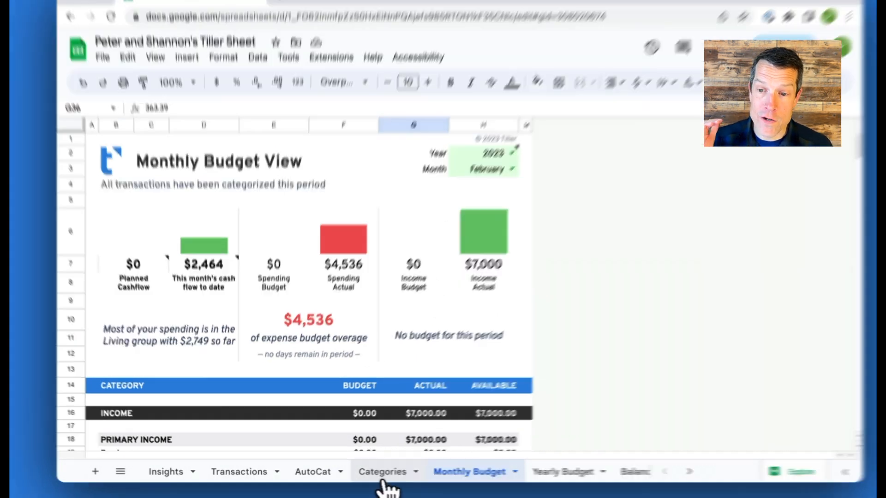
Step: Open the Categories sheet and select the Phone budget cell for Mar 2023
left_click(382, 475)
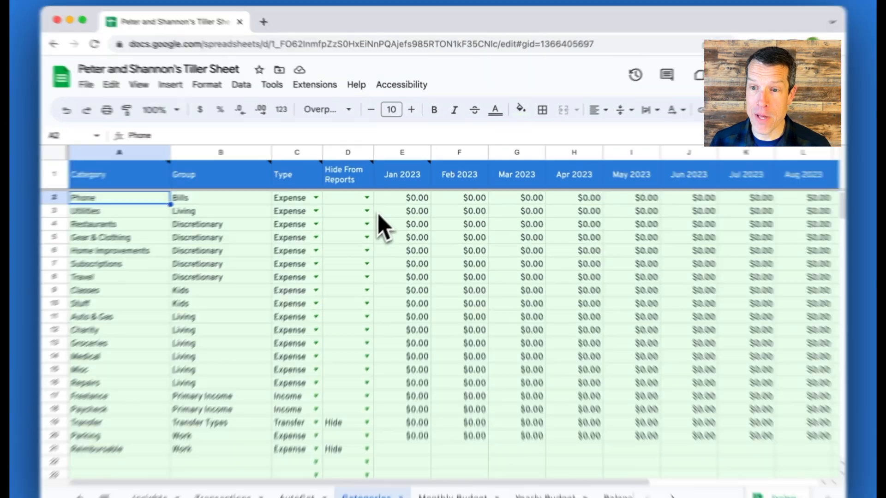
left_click(405, 195)
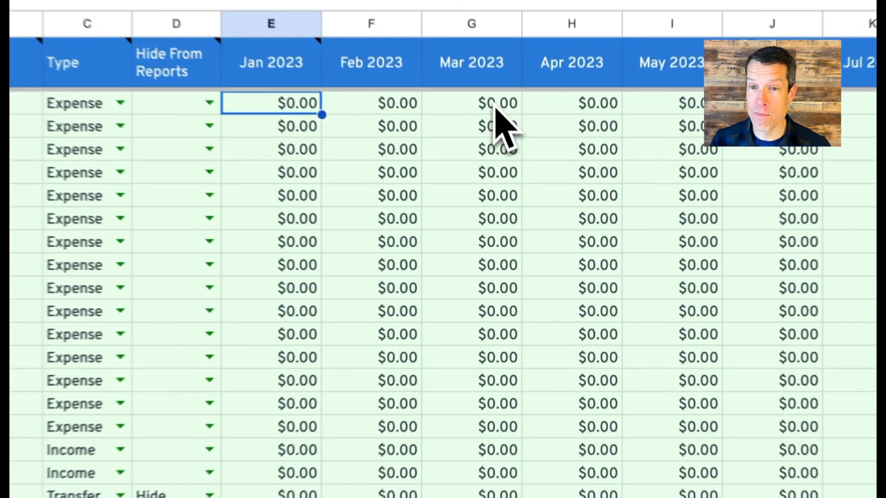
left_click(524, 195)
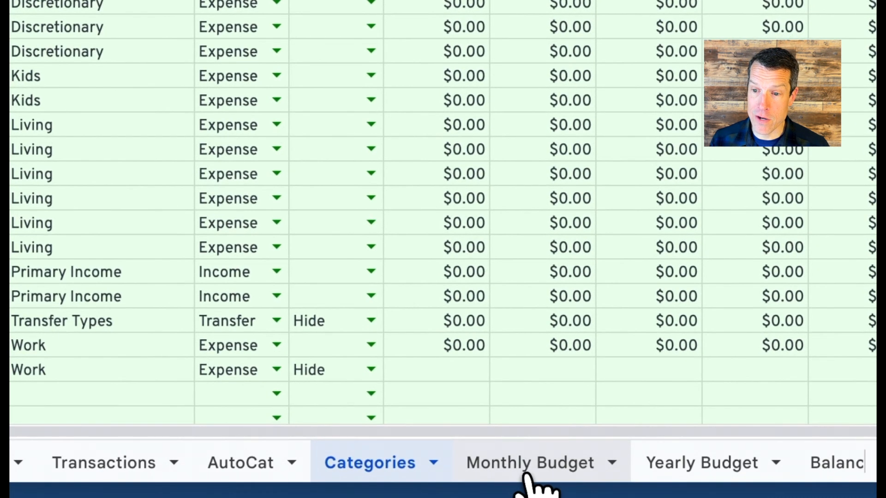
Step: Check the actual Phone spending for February in the Monthly Budget sheet
left_click(534, 454)
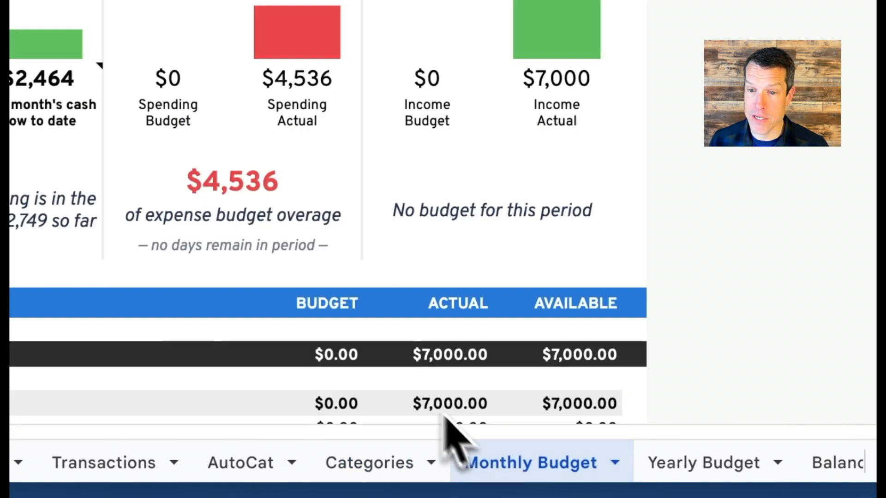
scroll(386, 376, "down", 5)
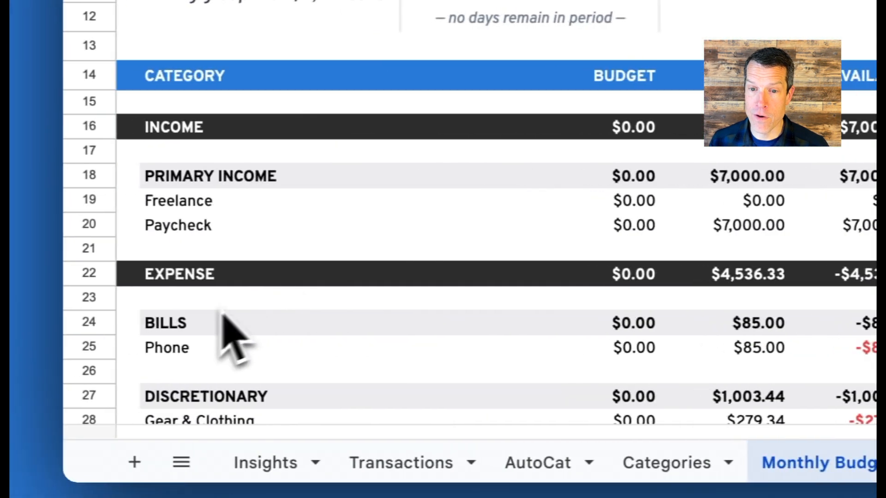
left_click(177, 351)
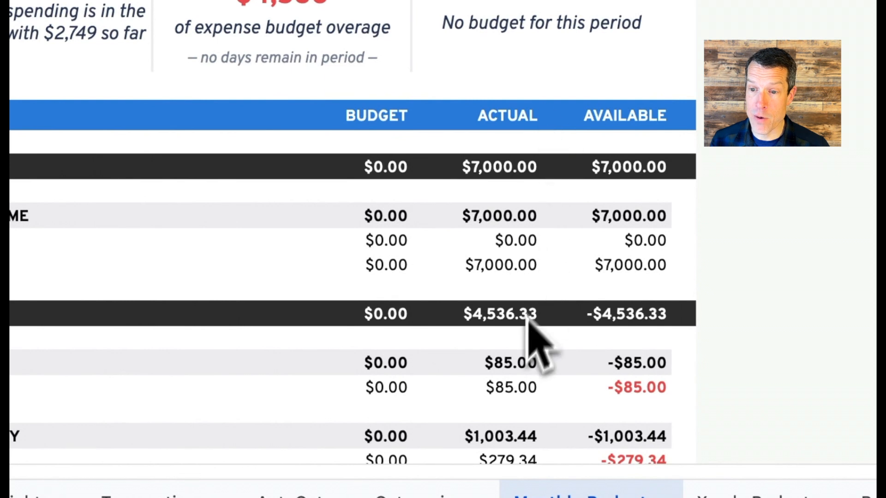
left_click(511, 389)
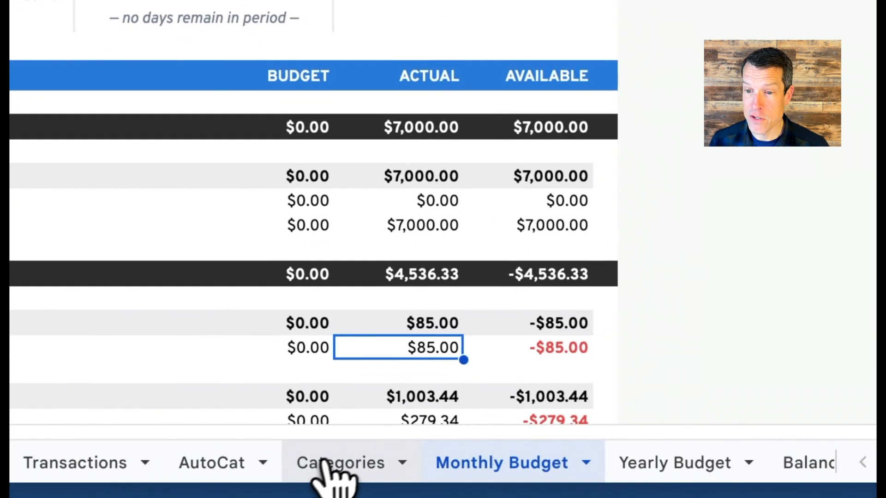
Step: Set the Phone budget for Mar 2023 to 90 in the Categories sheet
left_click(351, 465)
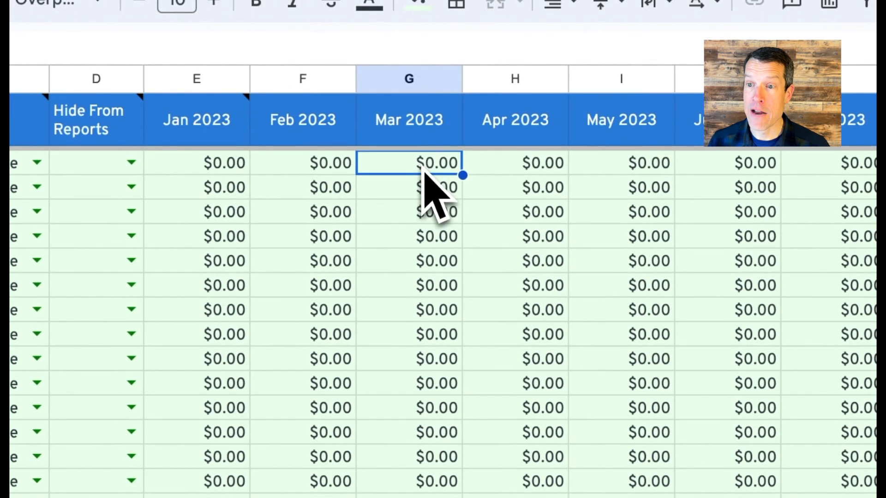
type("90")
key("Return")
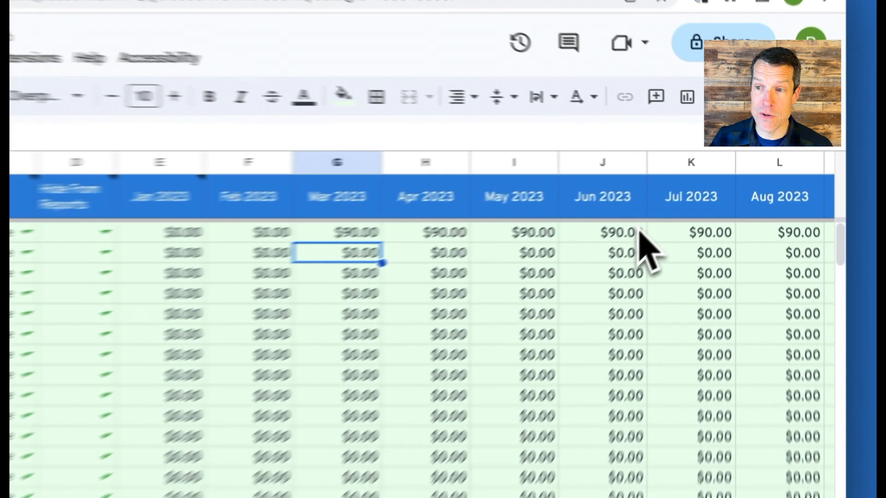
Step: Inspect the Phone budget cells from Jun 2023 back to Mar 2023
left_click(689, 194)
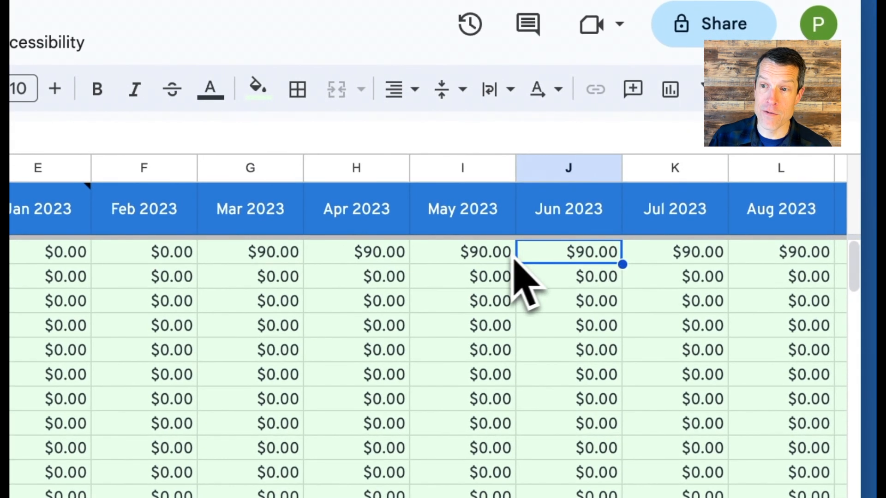
left_click(467, 253)
left_click(400, 253)
left_click(286, 255)
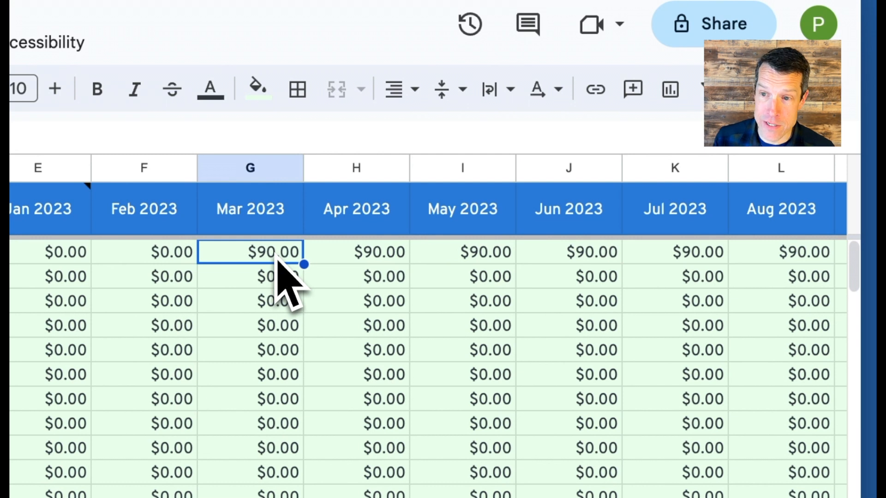
Step: Set the Phone budget to 100 for Apr 2023 and back to 90 from May 2023
left_click(372, 256)
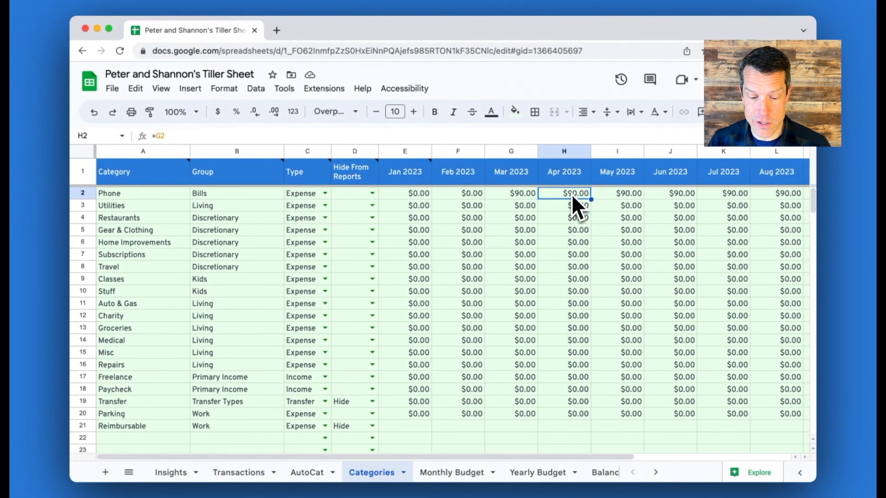
type("100")
key("Return")
key("Up")
key("Right")
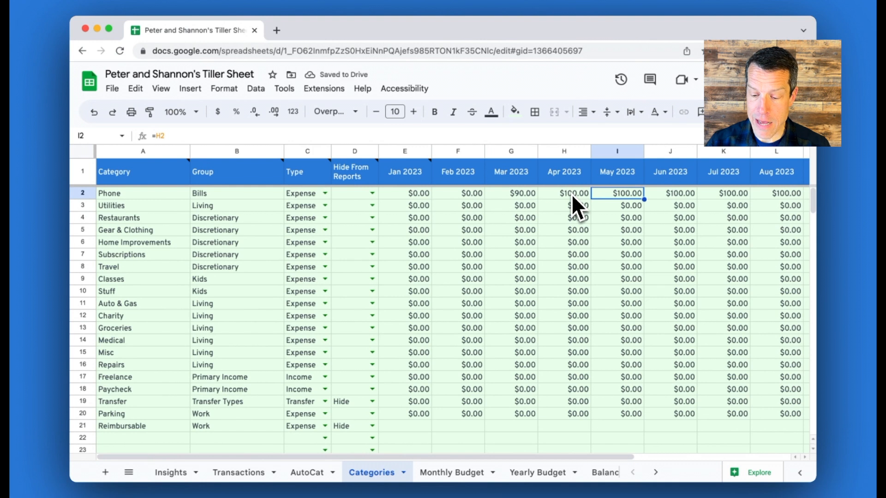
type("90")
key("Return")
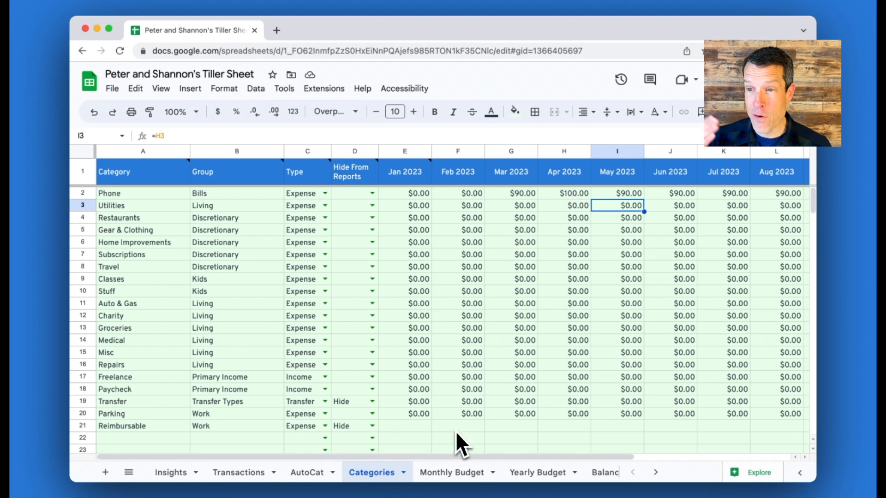
Step: Switch to the side-by-side Monthly Budget and Categories windows and show the expense categories in the Monthly Budget
left_click(462, 206)
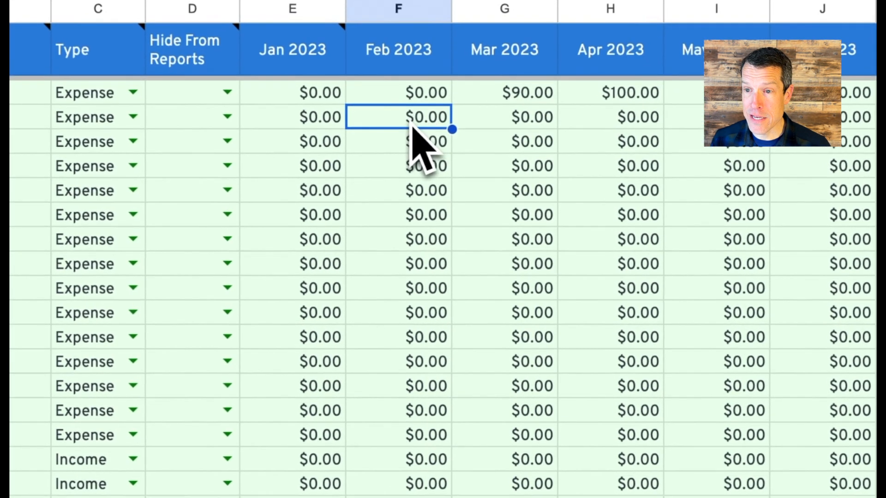
left_click(502, 211)
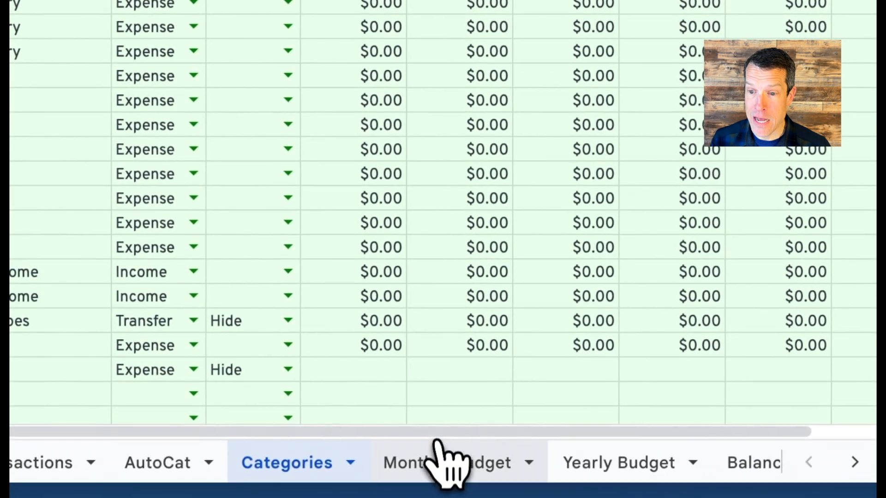
left_click(445, 462)
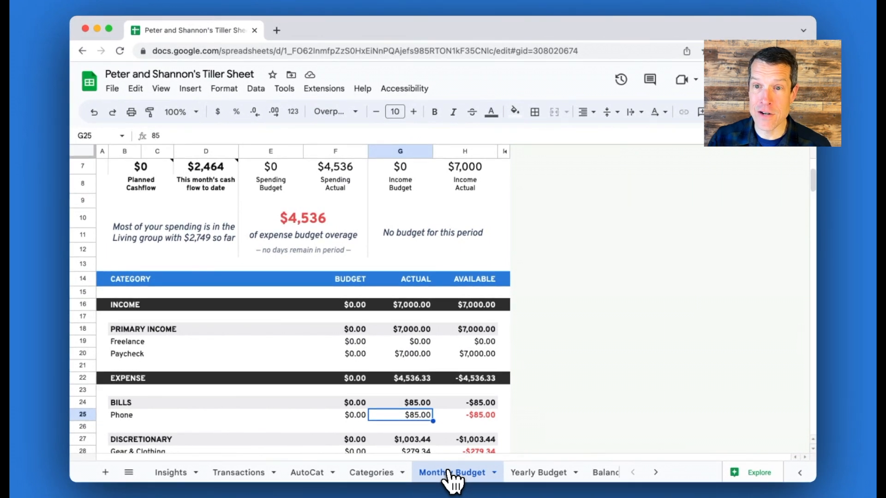
key("super+grave")
key("super+grave")
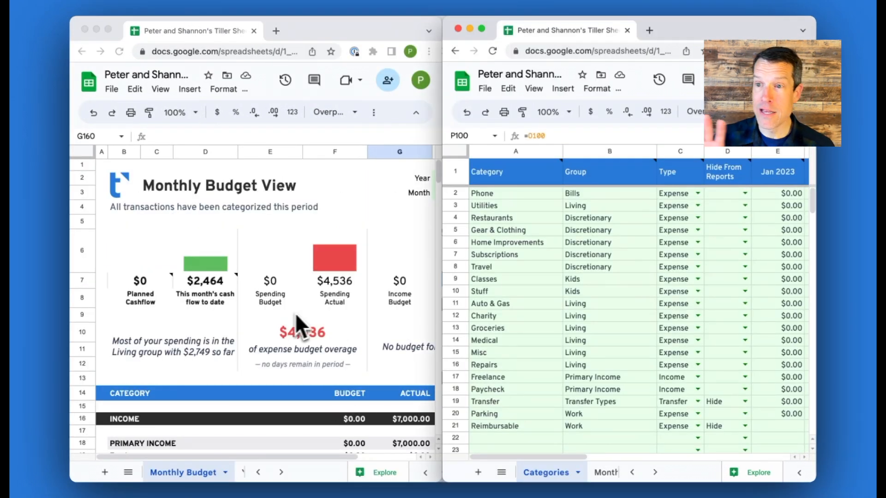
scroll(356, 343, "down", 2)
scroll(356, 343, "down", 4)
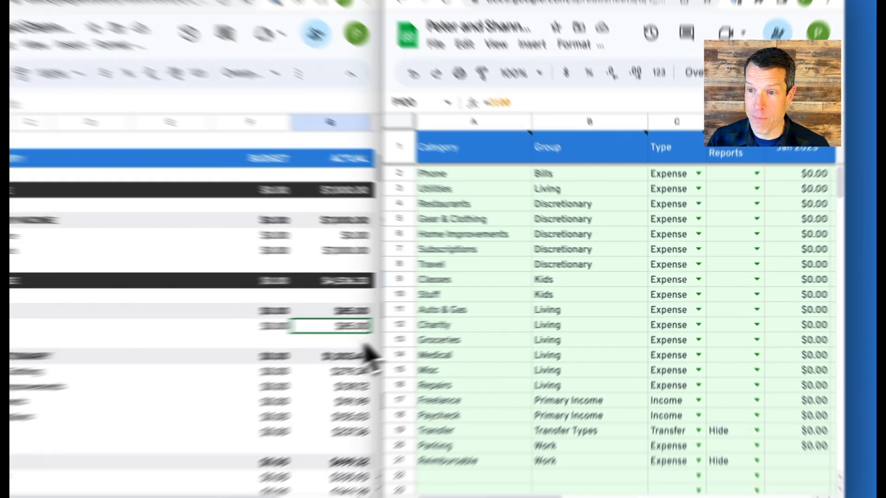
Step: Freeze the Category column in the Categories sheet
left_click(526, 294)
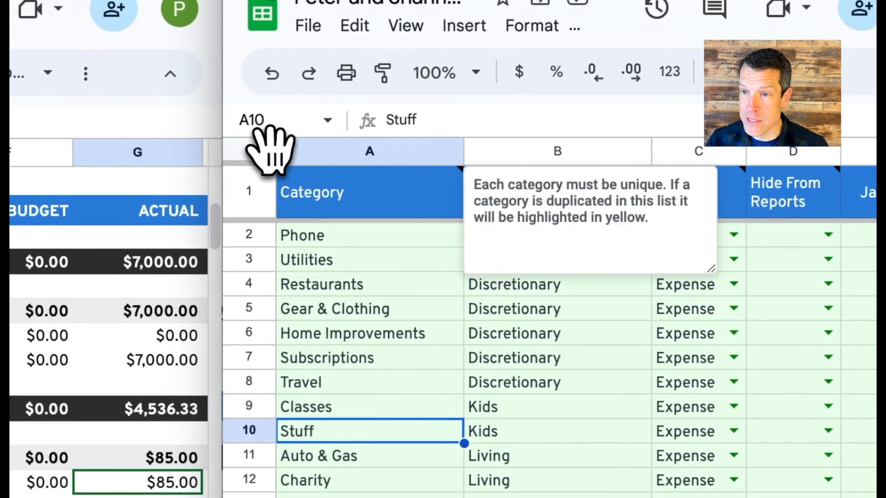
left_click_drag(225, 51, 307, 51)
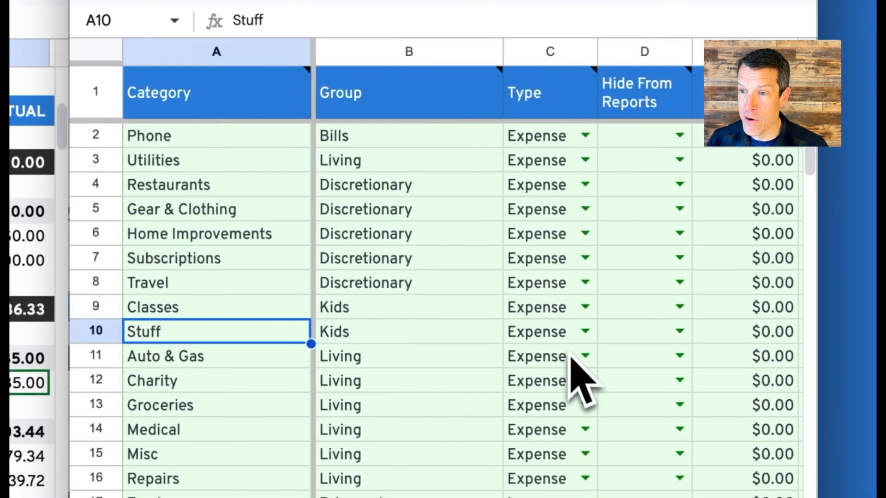
Step: Paste the prepared budget amounts into the Mar 2023 column, starting with 250 for Utilities and 300 for Restaurants, down through the categories below
scroll(728, 475, "right", 5)
scroll(572, 359, "right", 2)
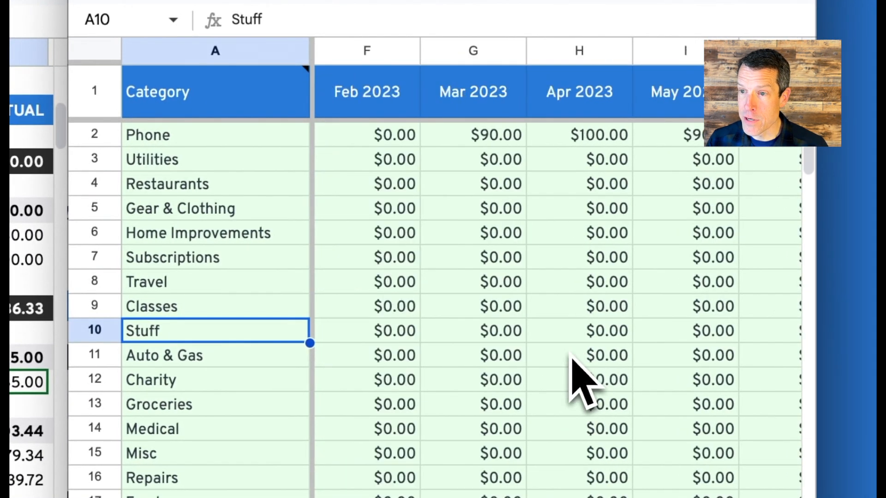
left_click(477, 159)
scroll(385, 276, "down", 1)
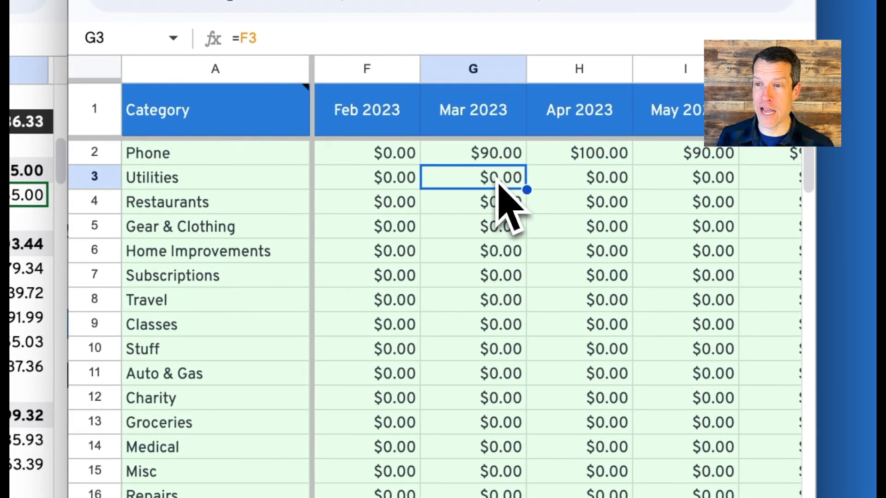
left_click(498, 206)
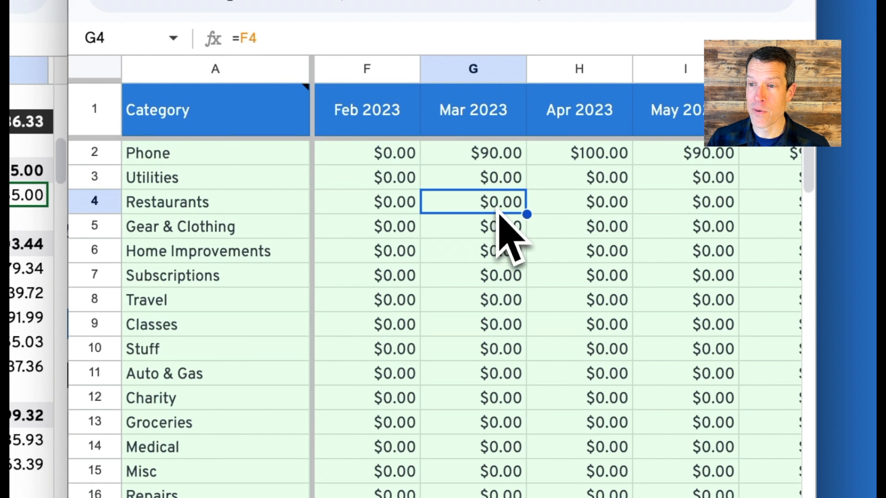
key("Up")
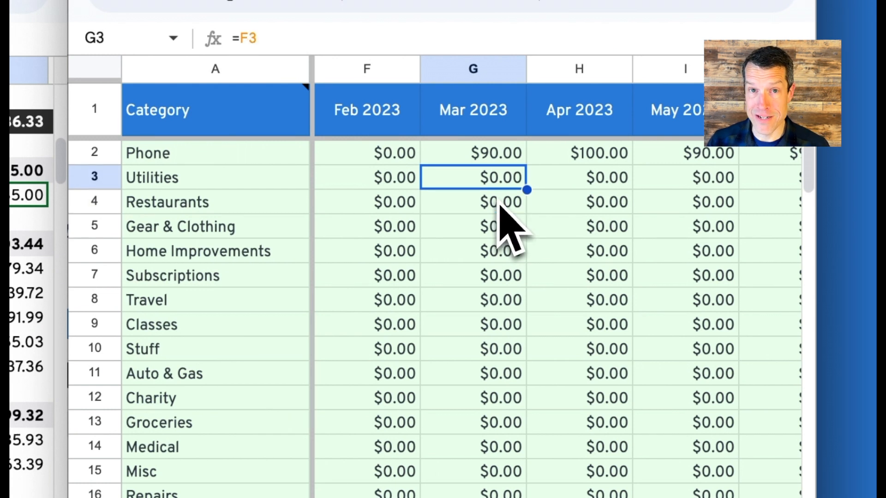
key("ctrl+v")
left_click(499, 206)
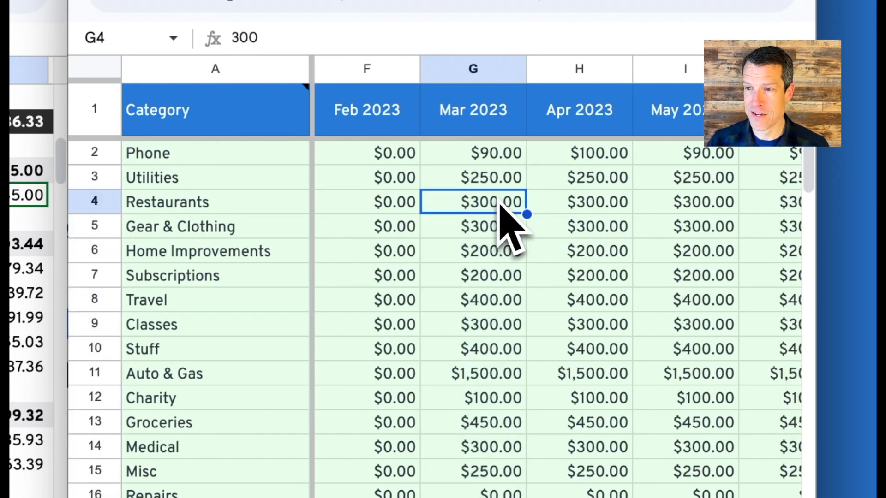
left_click(468, 323)
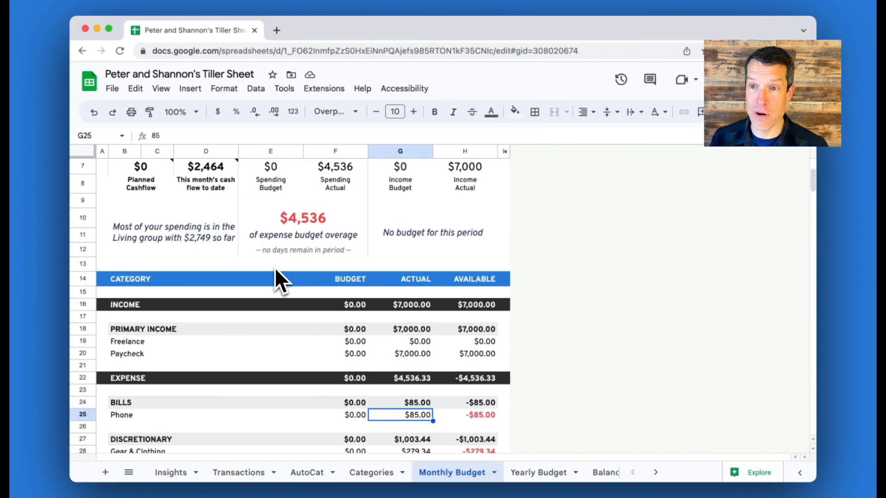
Step: Set the Monthly Budget view's month to March 2023
scroll(411, 248, "up", 3)
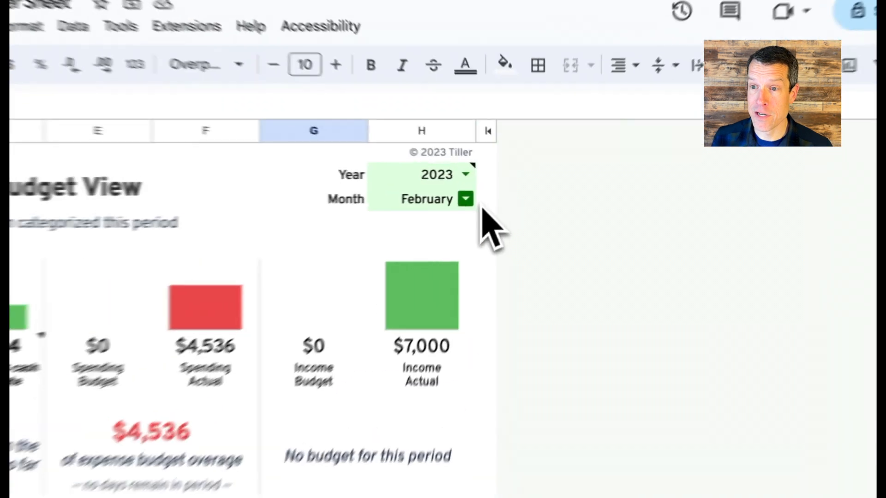
left_click(491, 191)
left_click(422, 290)
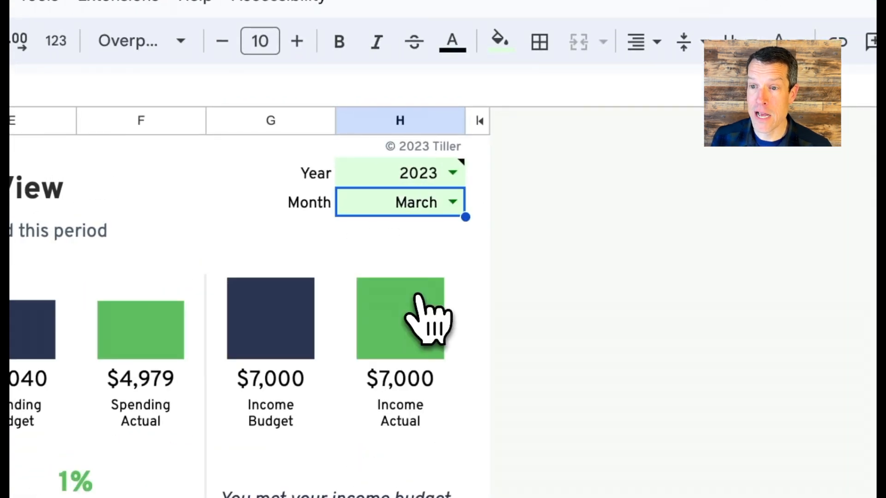
Step: Review the March Paycheck budget, and compare budget, actual and available amounts for Gear & Clothing and Home Improvements
scroll(422, 318, "down", 5)
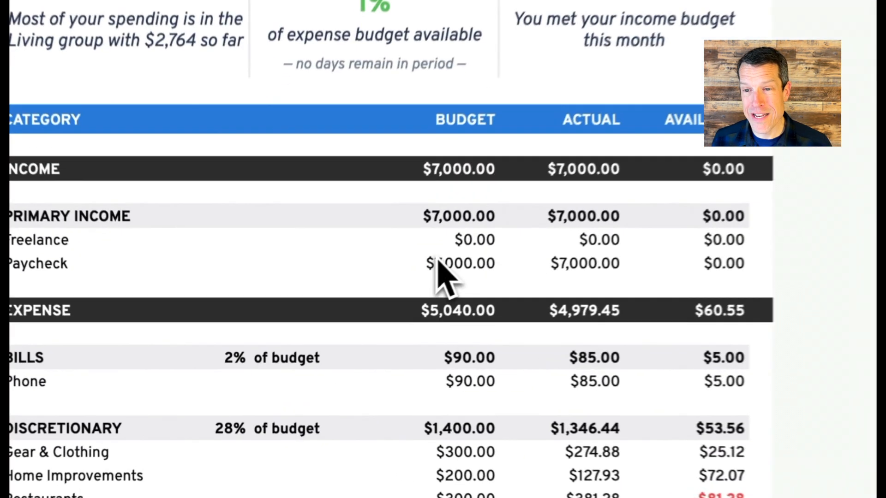
left_click(336, 320)
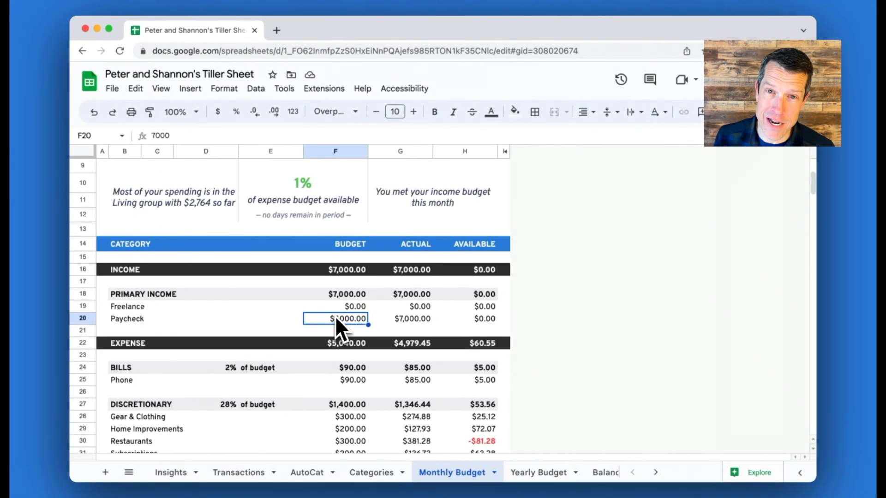
scroll(335, 318, "down", 3)
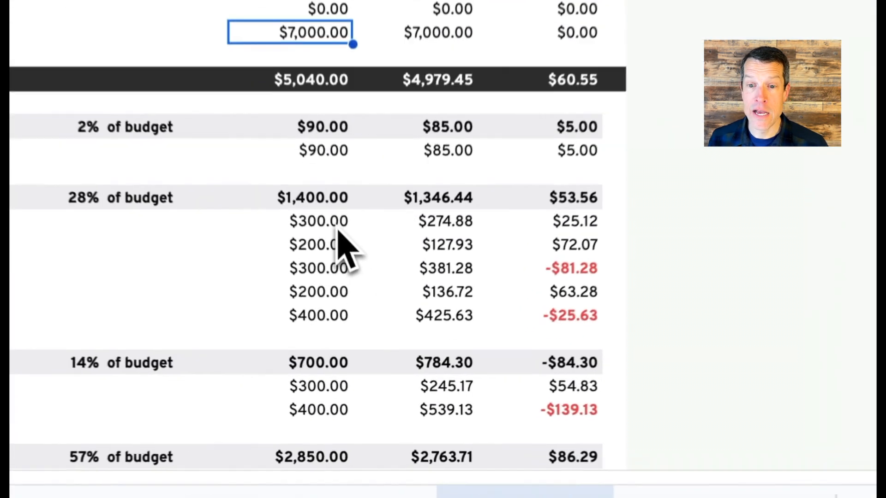
left_click(359, 327)
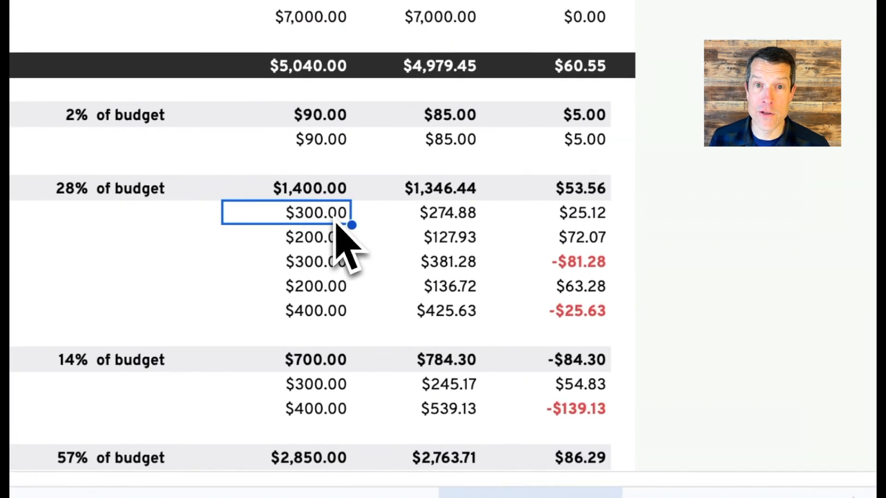
left_click(466, 221)
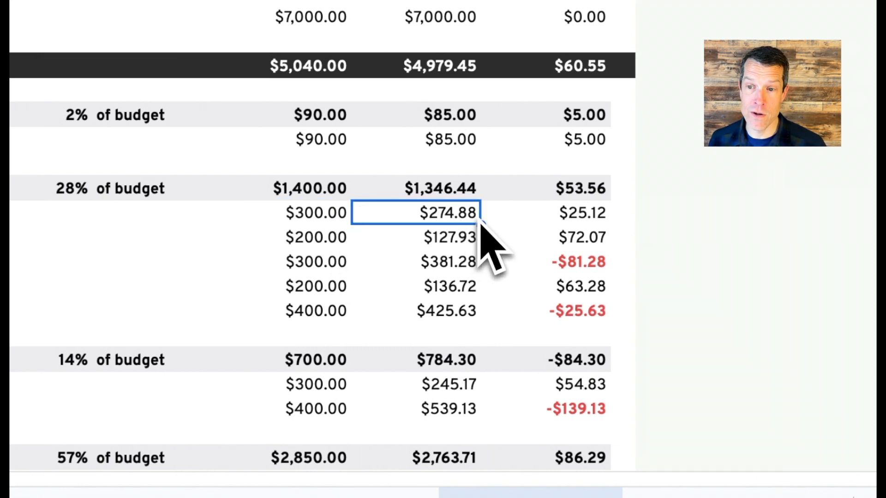
left_click(581, 222)
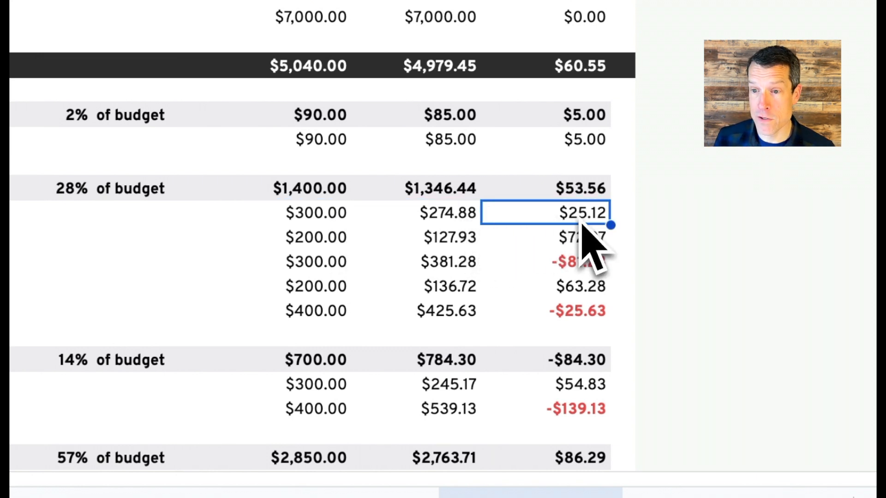
left_click(339, 243)
left_click(453, 245)
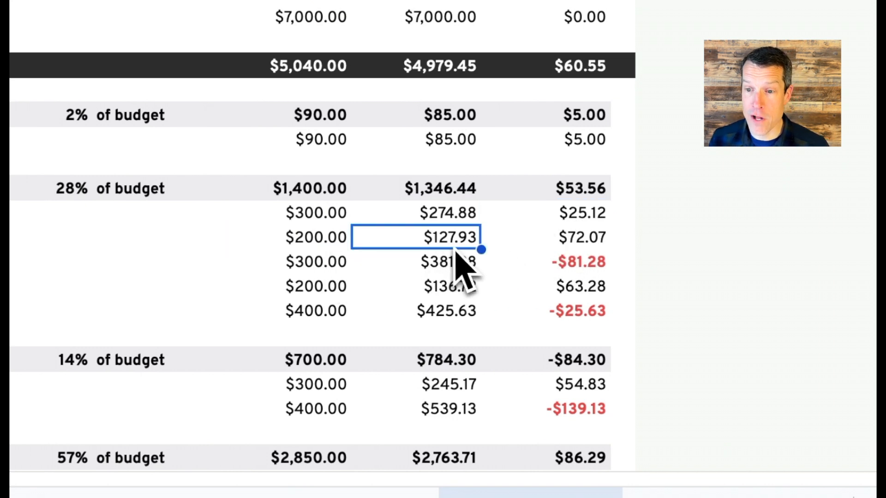
left_click(572, 243)
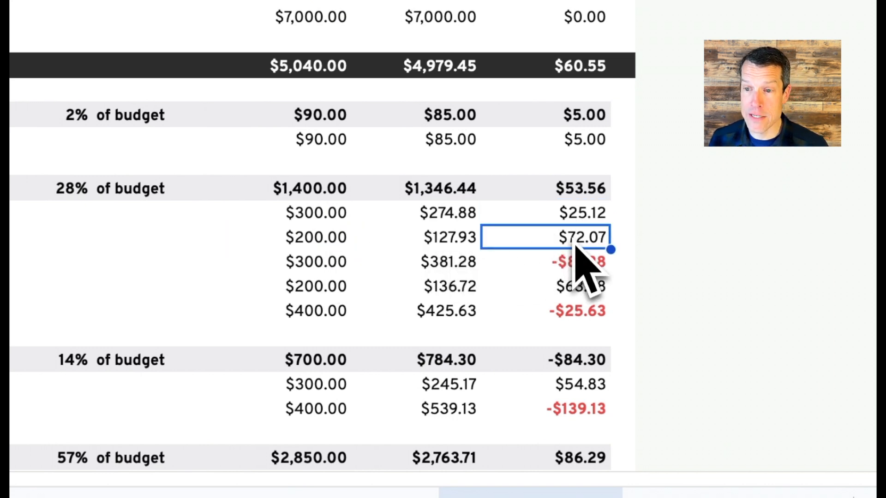
Step: Compare the Restaurants budget with its actual and available amounts, and the Subscriptions budget with its actual spending
left_click(307, 270)
left_click(447, 266)
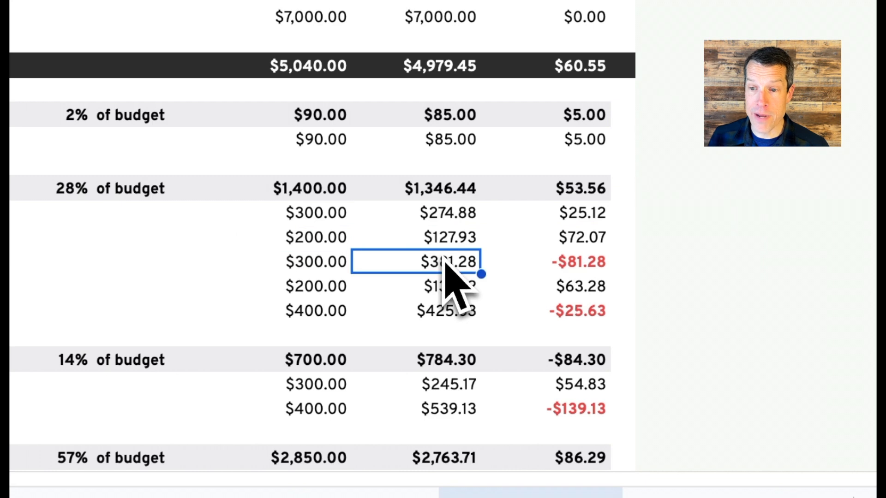
left_click(587, 263)
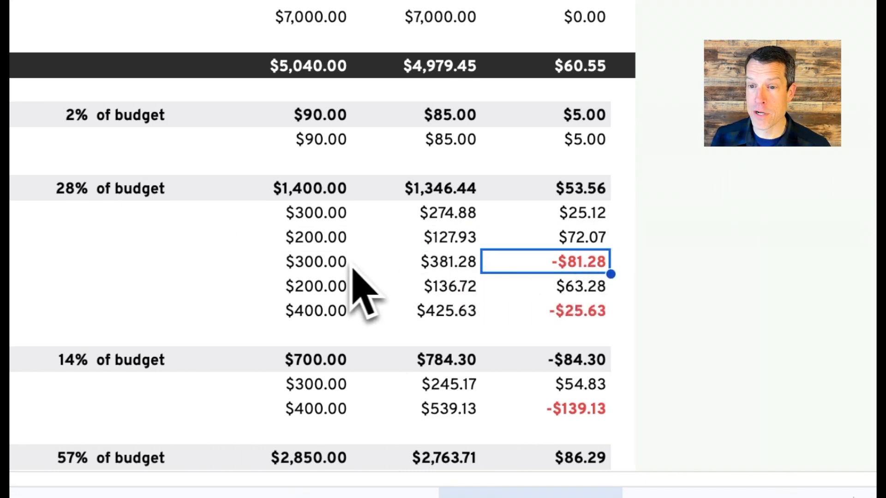
left_click(333, 268)
left_click(438, 268)
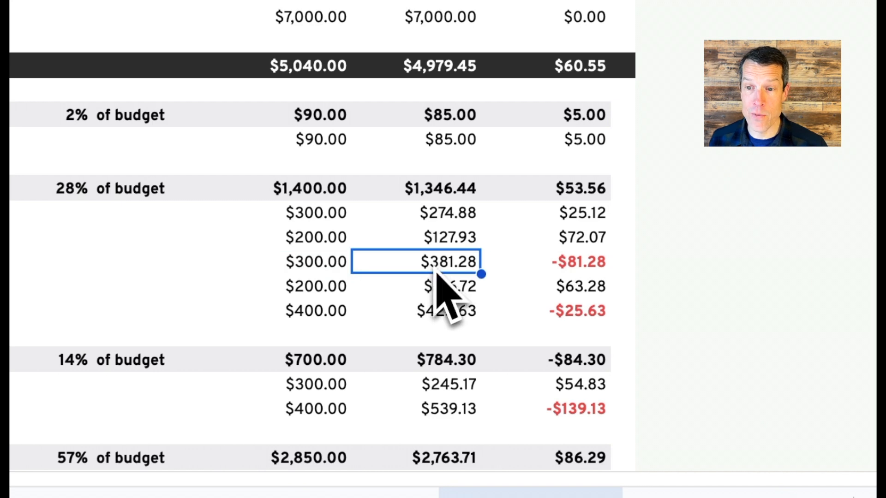
left_click(316, 294)
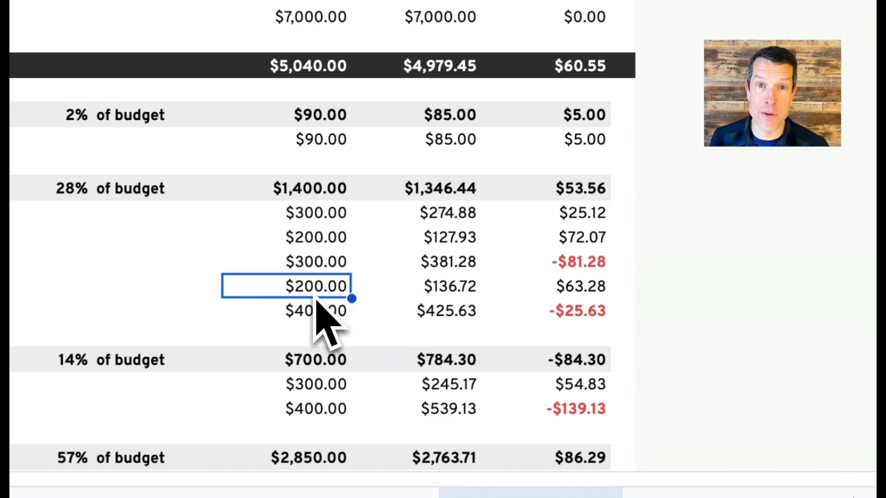
left_click(454, 295)
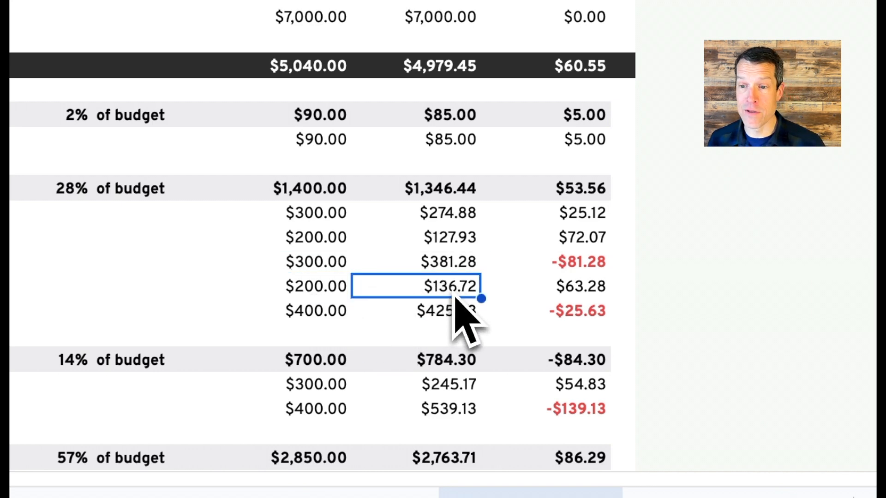
Step: Examine the total Expense budget, actual and available amounts for March
scroll(577, 309, "up", 3)
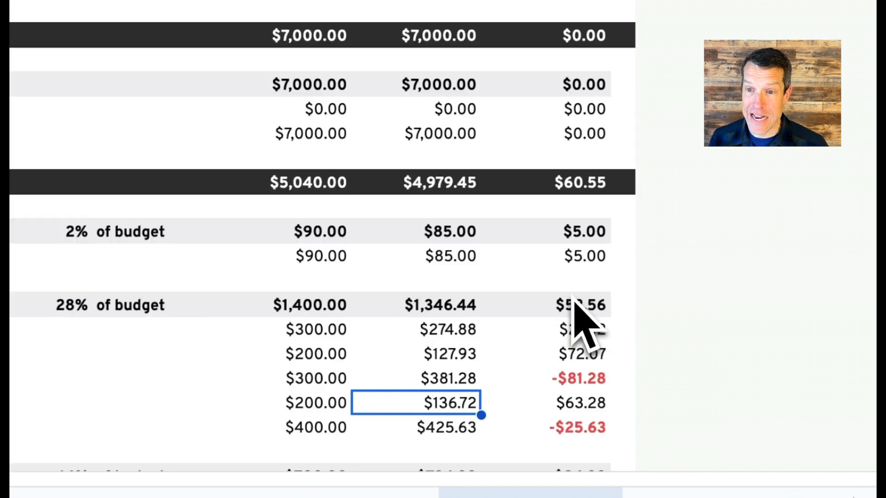
left_click(317, 189)
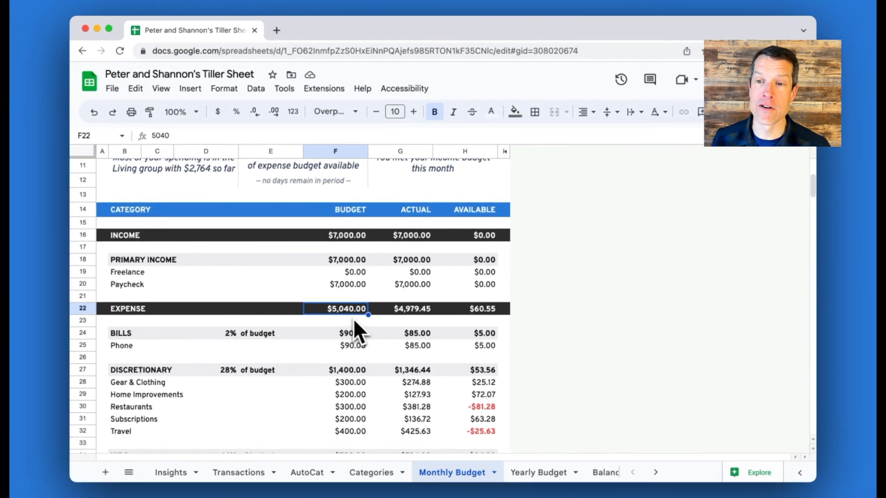
left_click(423, 311)
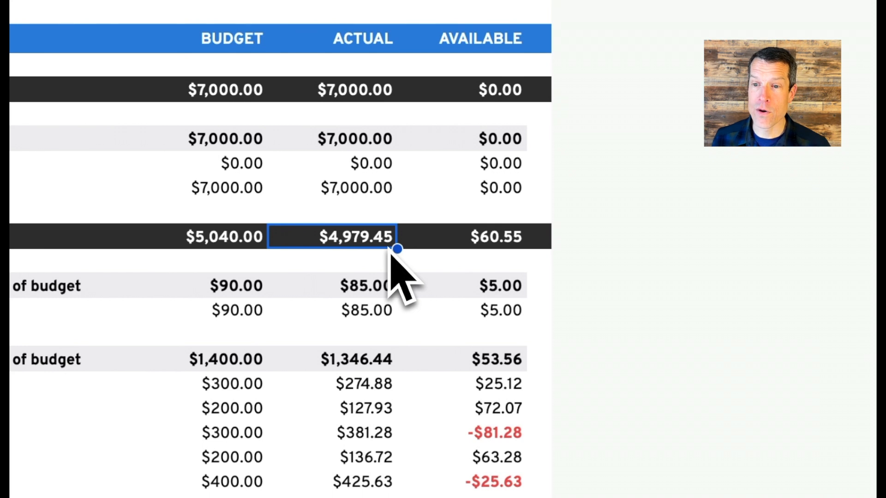
left_click(498, 248)
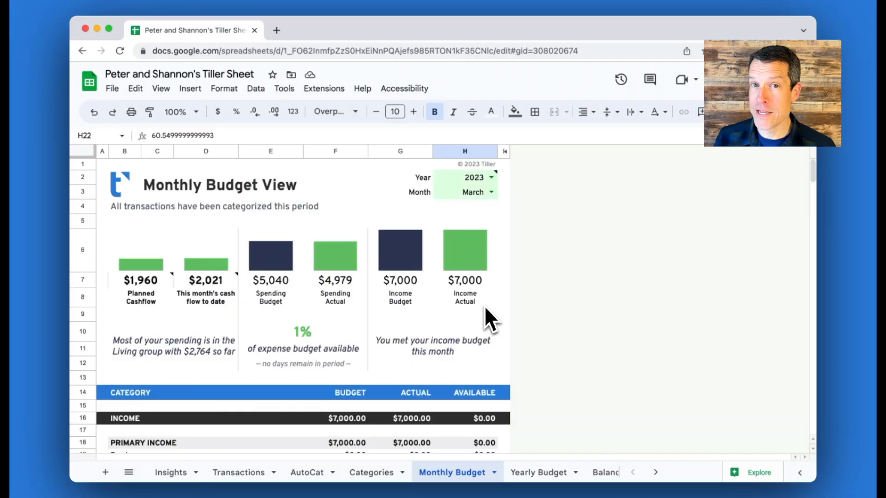
Step: Look through the expense groups in the Monthly Budget, checking Utilities under Living and Phone under Bills
scroll(485, 309, "down", 4)
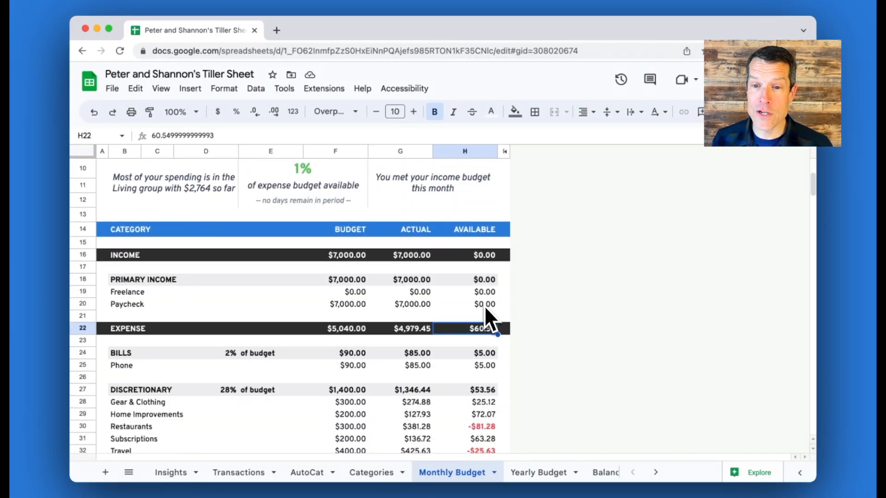
scroll(486, 318, "down", 2)
scroll(484, 309, "down", 5)
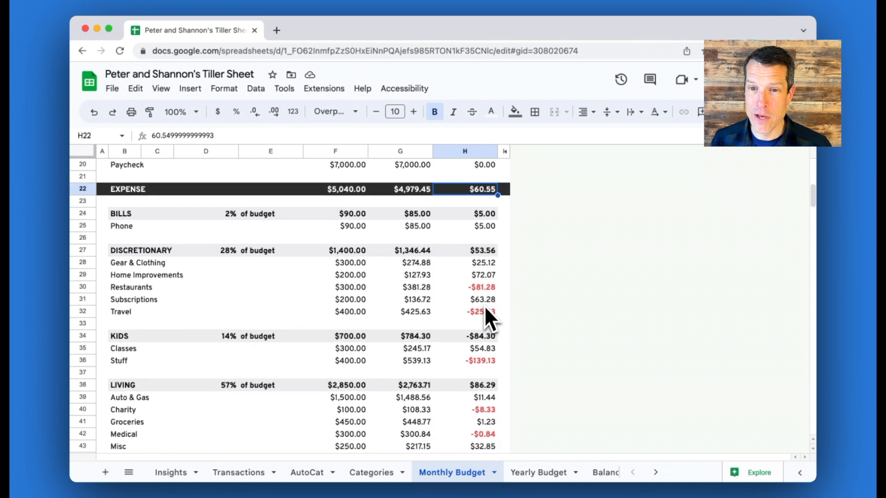
left_click(123, 338)
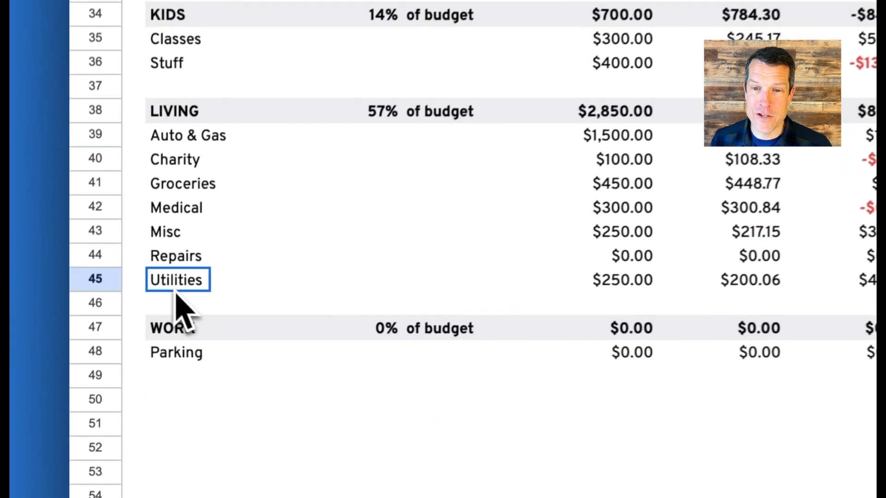
left_click(119, 252)
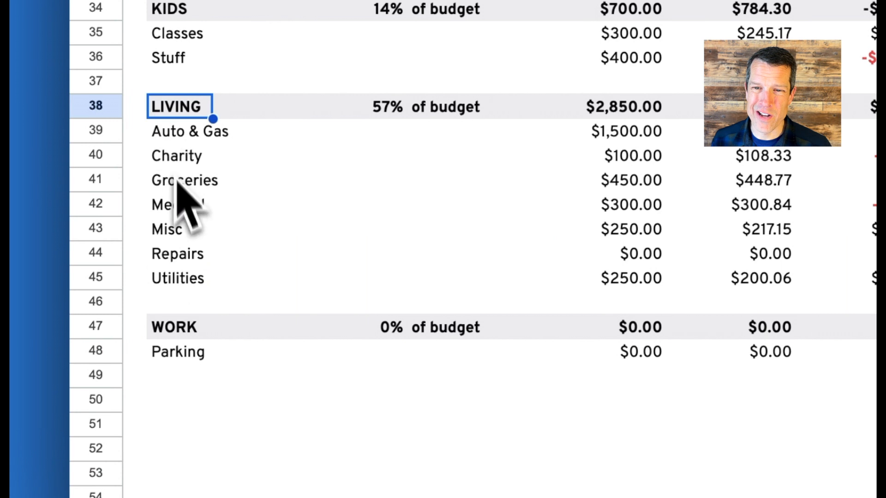
left_click(184, 279)
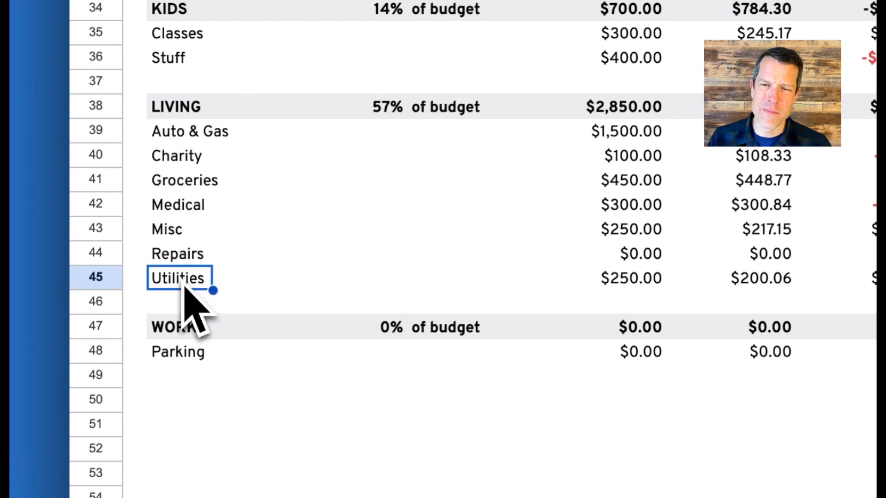
scroll(184, 285, "up", 5)
left_click(165, 116)
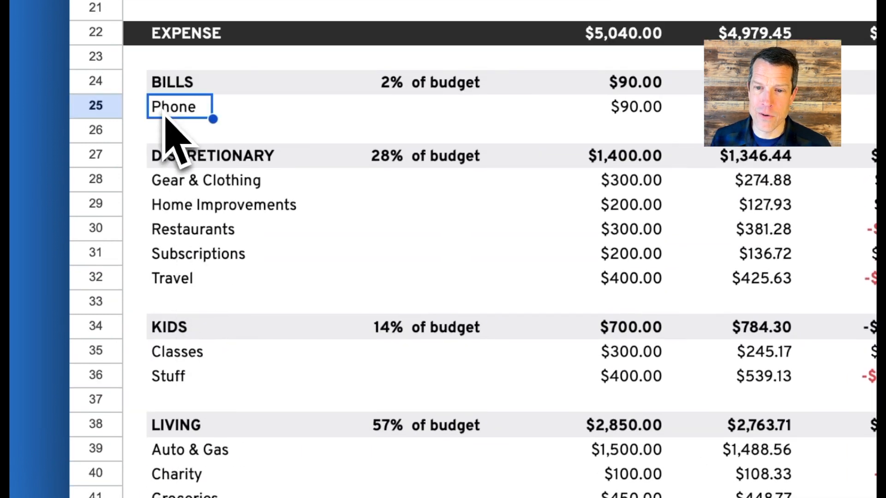
Step: Change the Utilities category's group to Bills in the Categories sheet
left_click(609, 466)
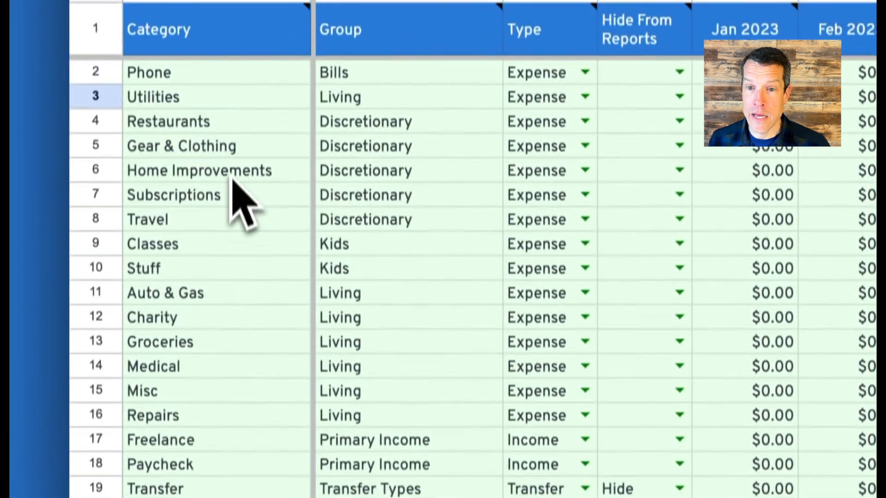
left_click(381, 102)
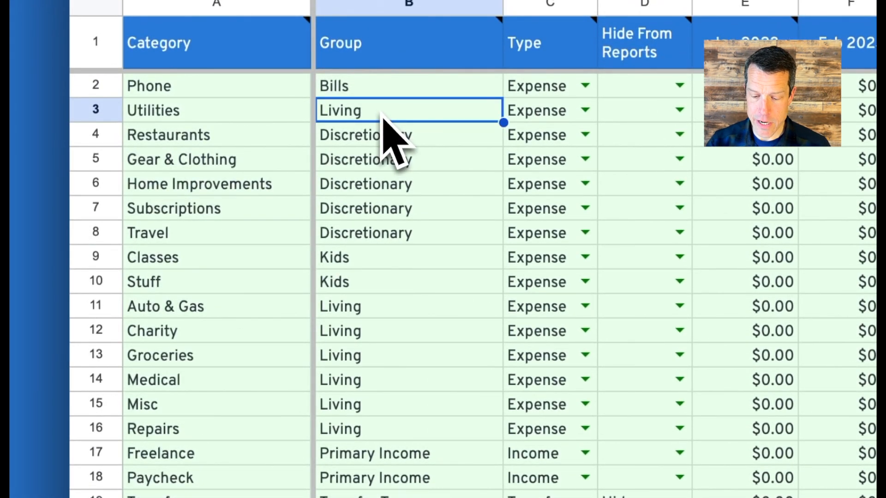
type("Bill")
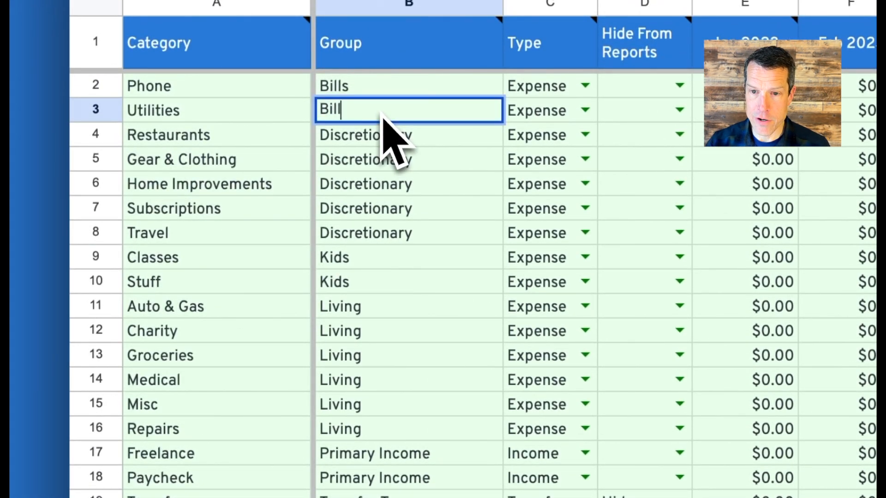
key("Return")
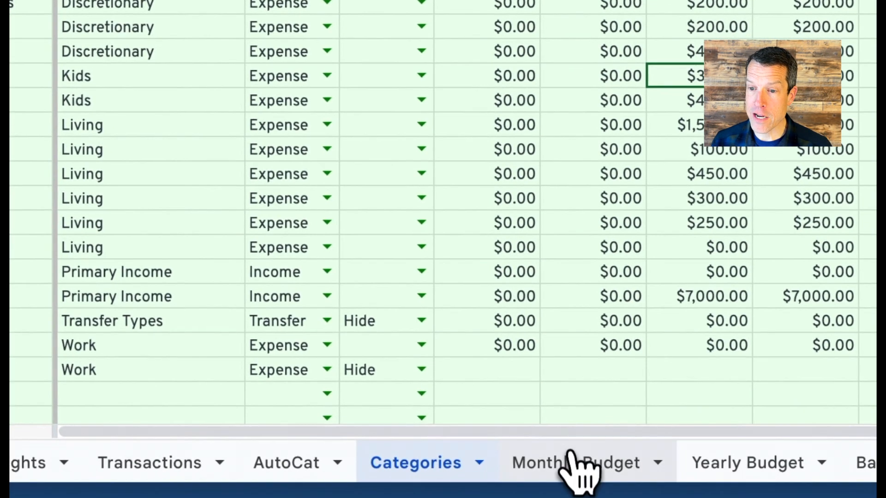
Step: Check Utilities under Bills in the Monthly Budget and review the unused Repairs, Parking and Freelance categories
left_click(574, 468)
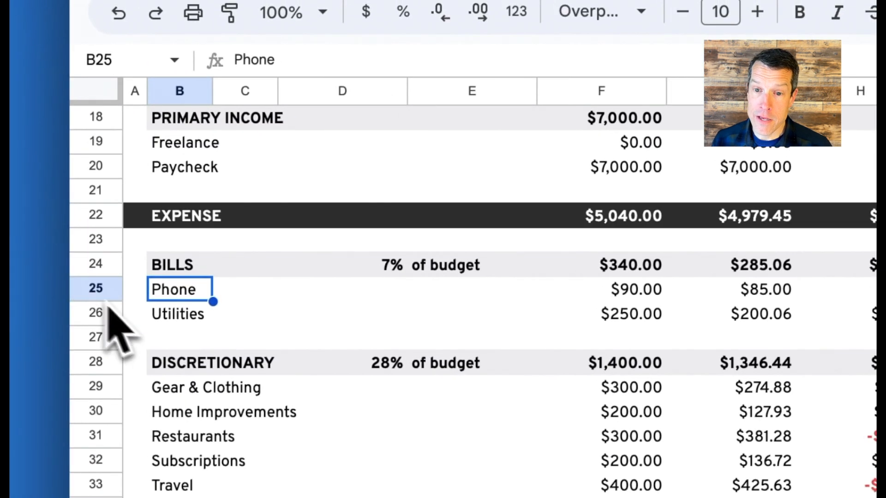
left_click(173, 323)
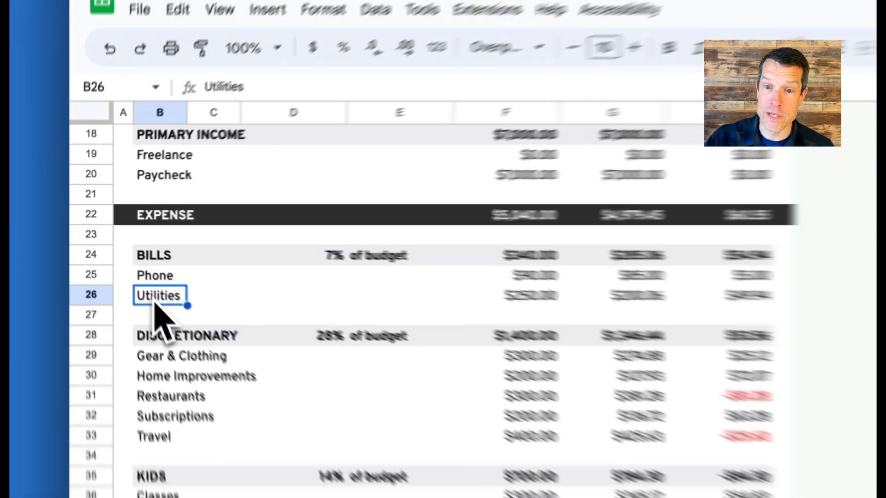
scroll(121, 277, "down", 5)
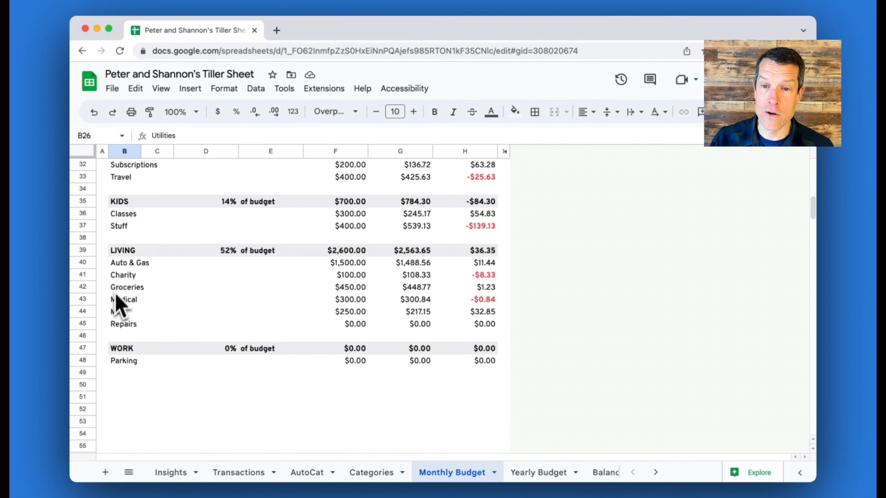
scroll(126, 318, "up", 3)
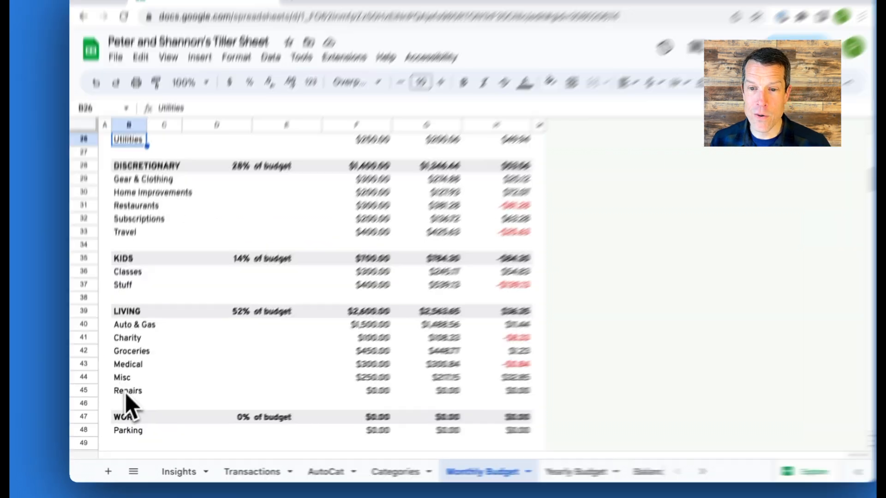
left_click(126, 396)
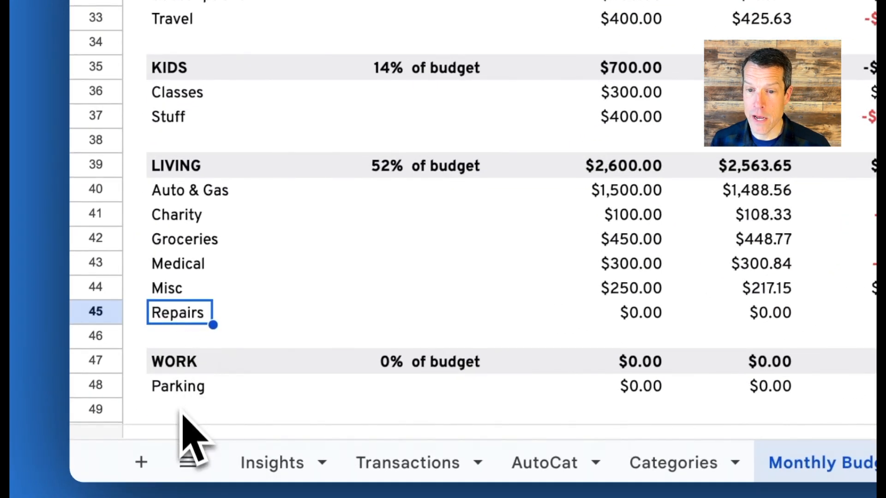
left_click(178, 395)
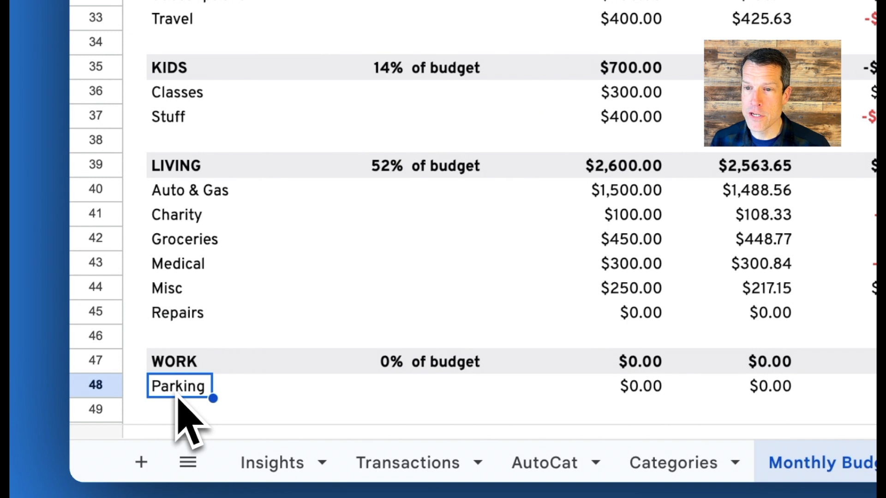
scroll(178, 397, "up", 2)
scroll(178, 401, "up", 10)
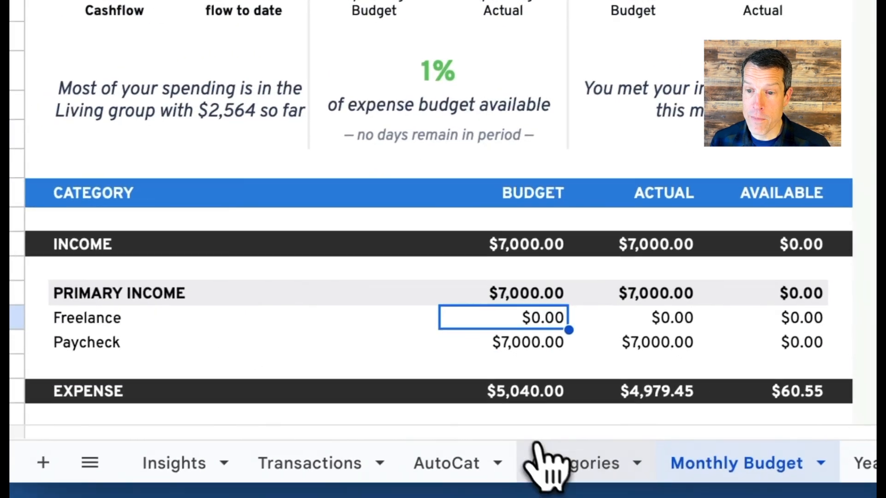
Step: Delete the adjacent Repairs and Freelance category rows from the Categories sheet
left_click(572, 469)
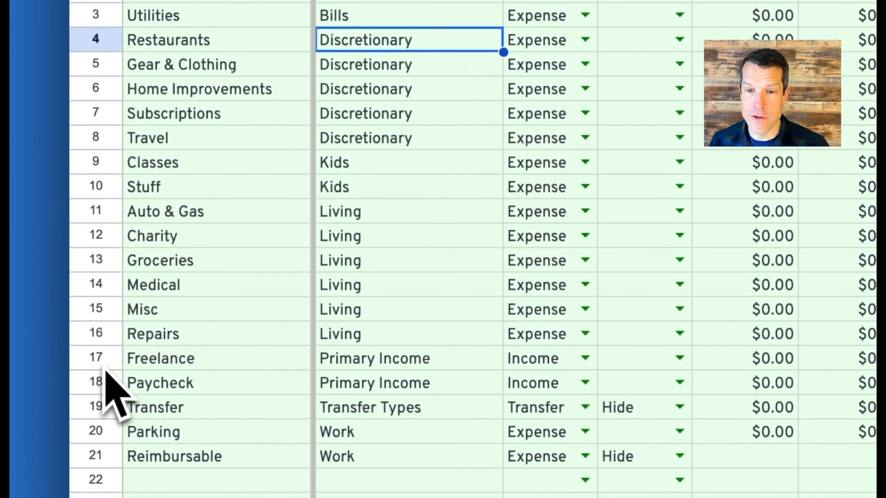
left_click(100, 410)
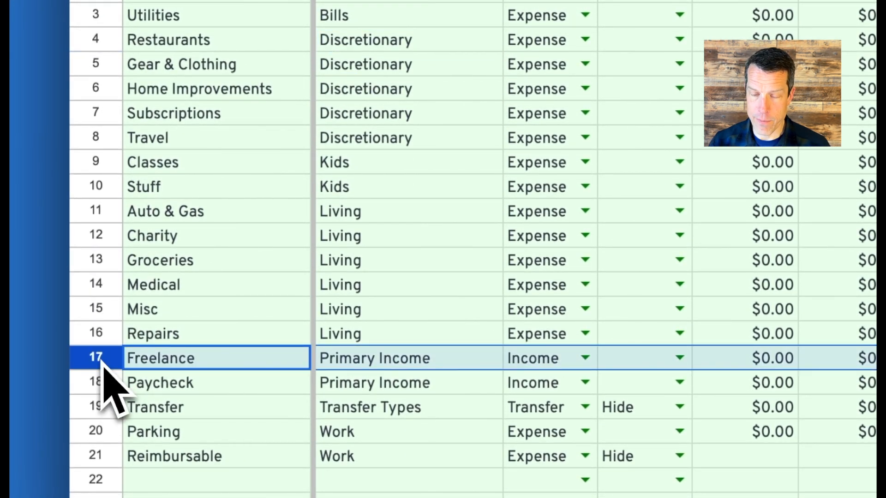
left_click_drag(101, 361, 99, 333)
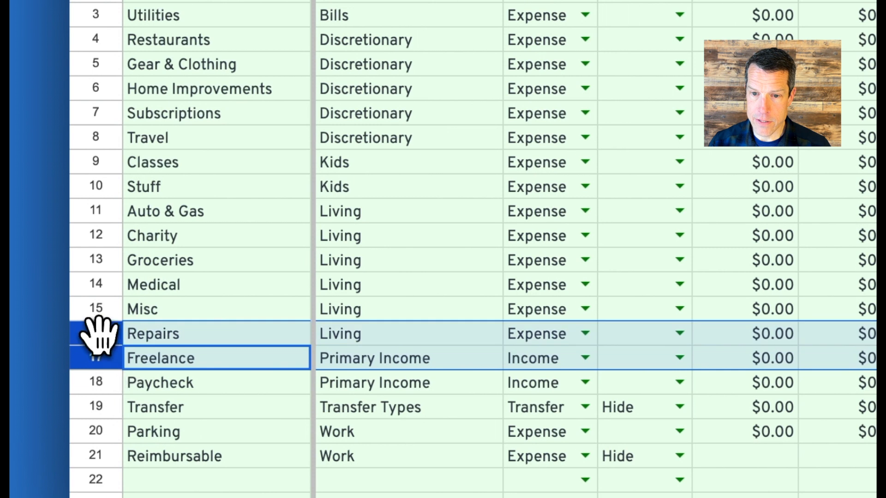
right_click(99, 341)
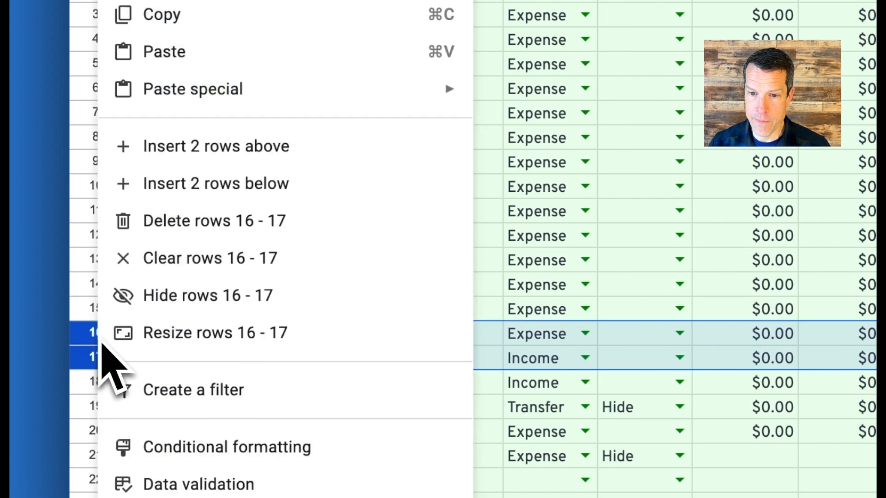
left_click(161, 221)
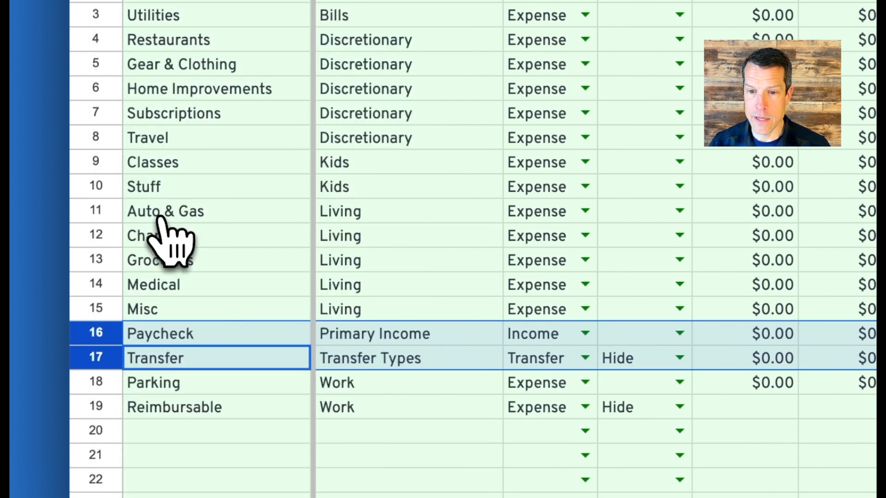
Step: Delete the Parking category row in the Work group of the Categories sheet
left_click(96, 383)
right_click(96, 383)
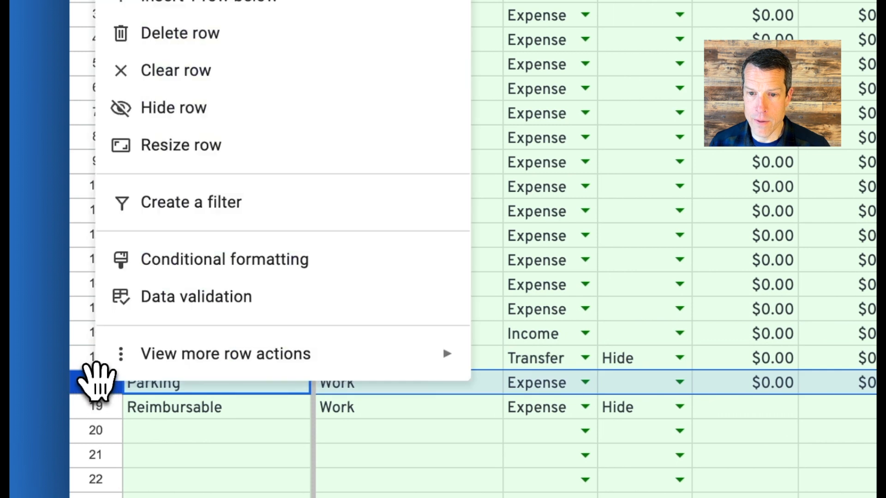
left_click(221, 79)
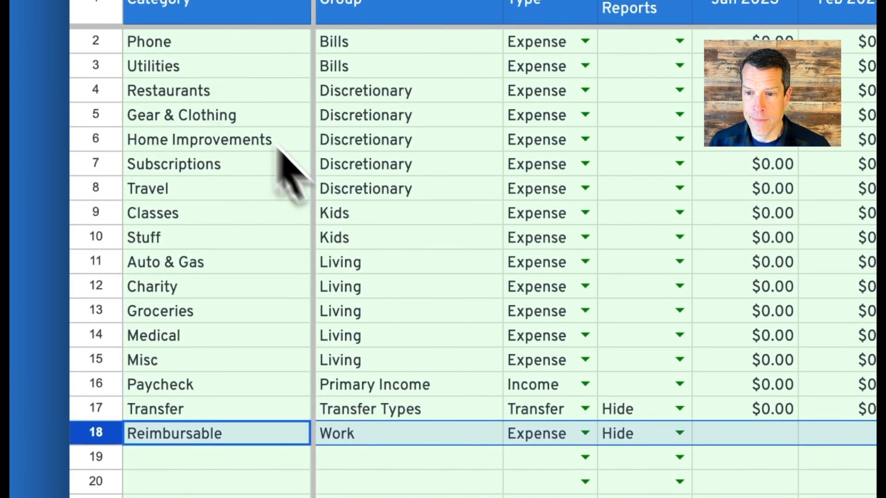
Step: Review the income and expense groups in the Monthly Budget sheet after the category deletions
left_click(521, 477)
left_click(600, 465)
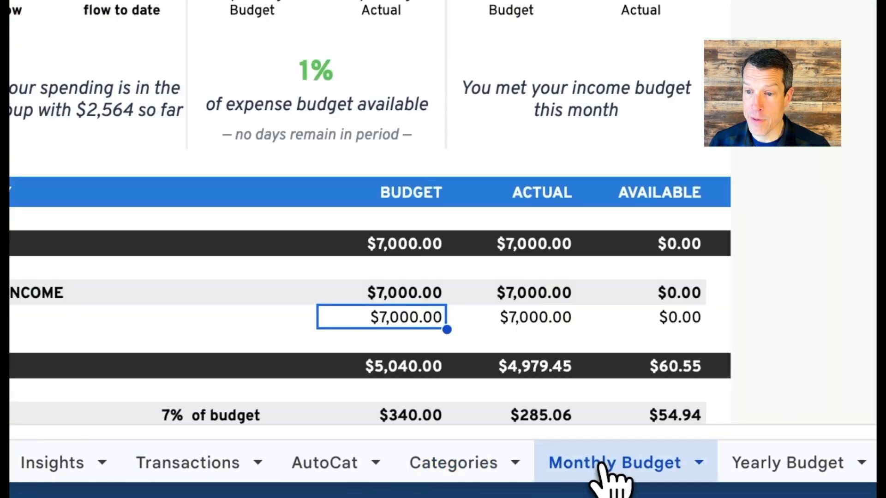
scroll(461, 355, "down", 10)
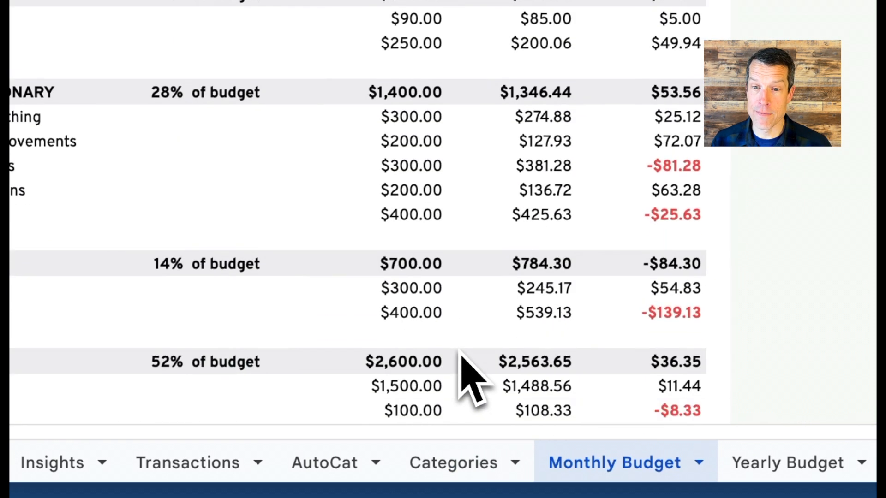